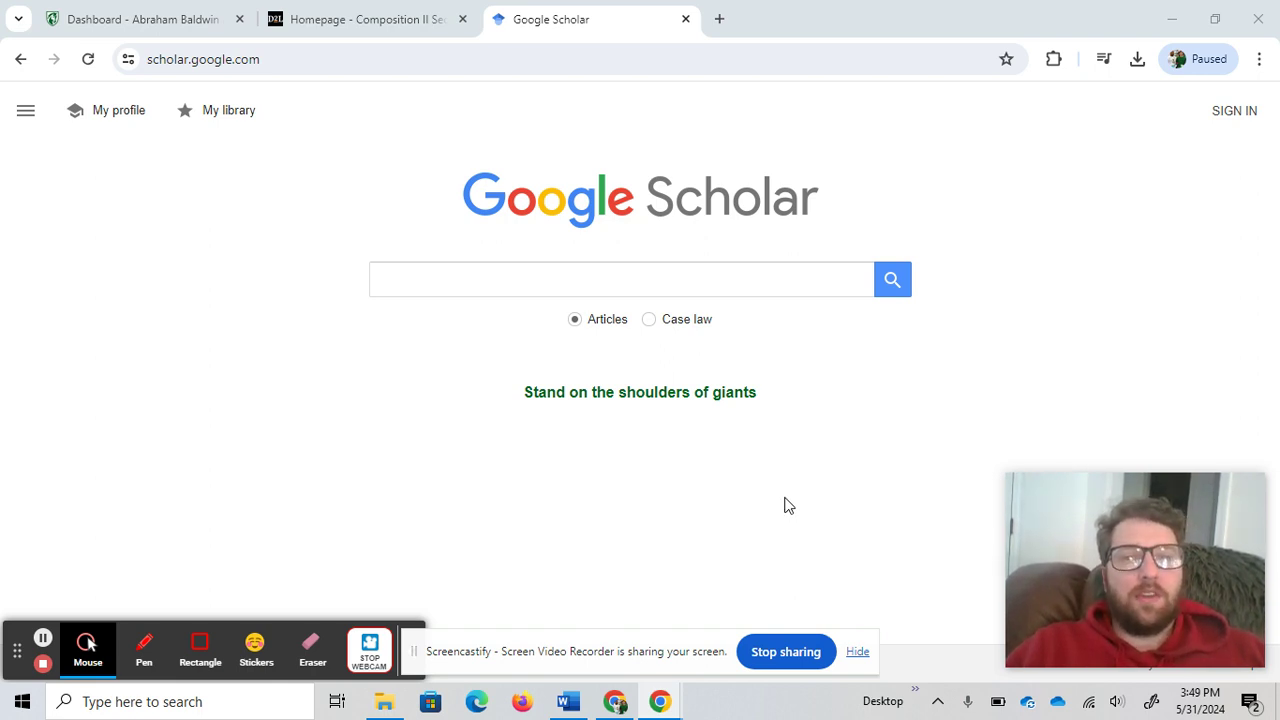
- Search Google Scholar articles for "baseball AND hitting AND backspin"
{"action": "left_click", "coordinate": [790, 288]}
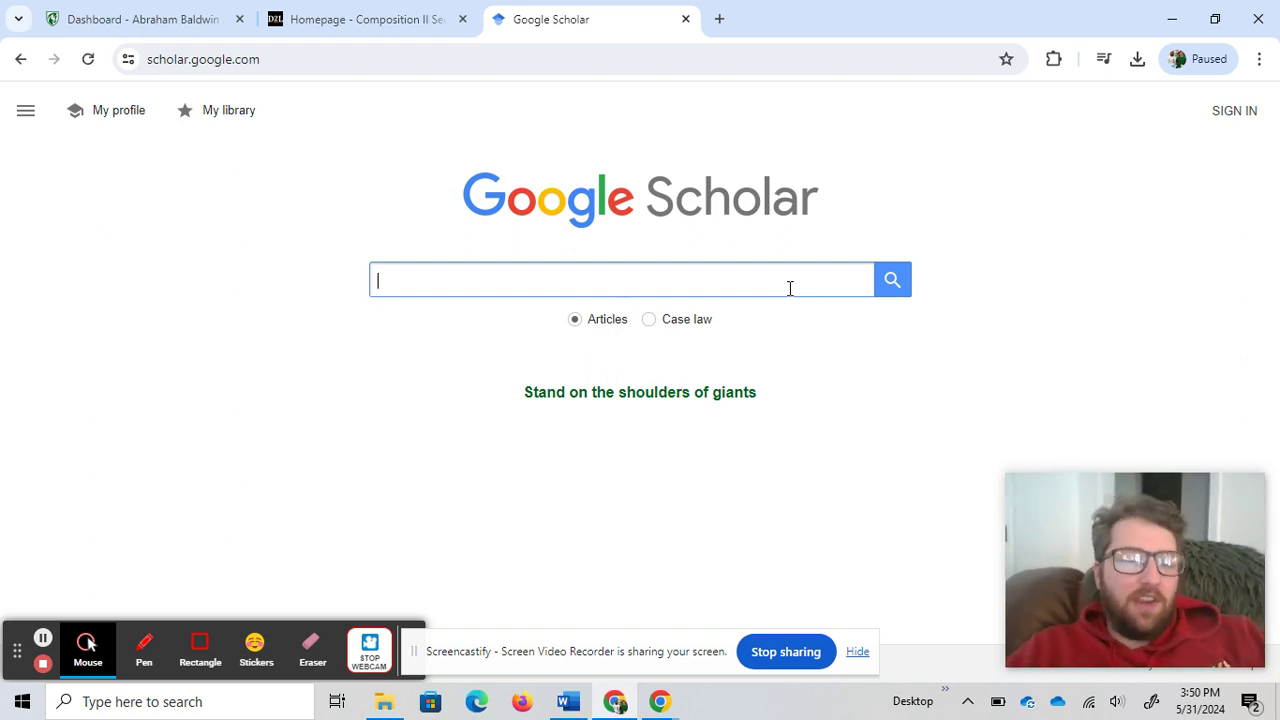
{"action": "type", "text": "baseb"}
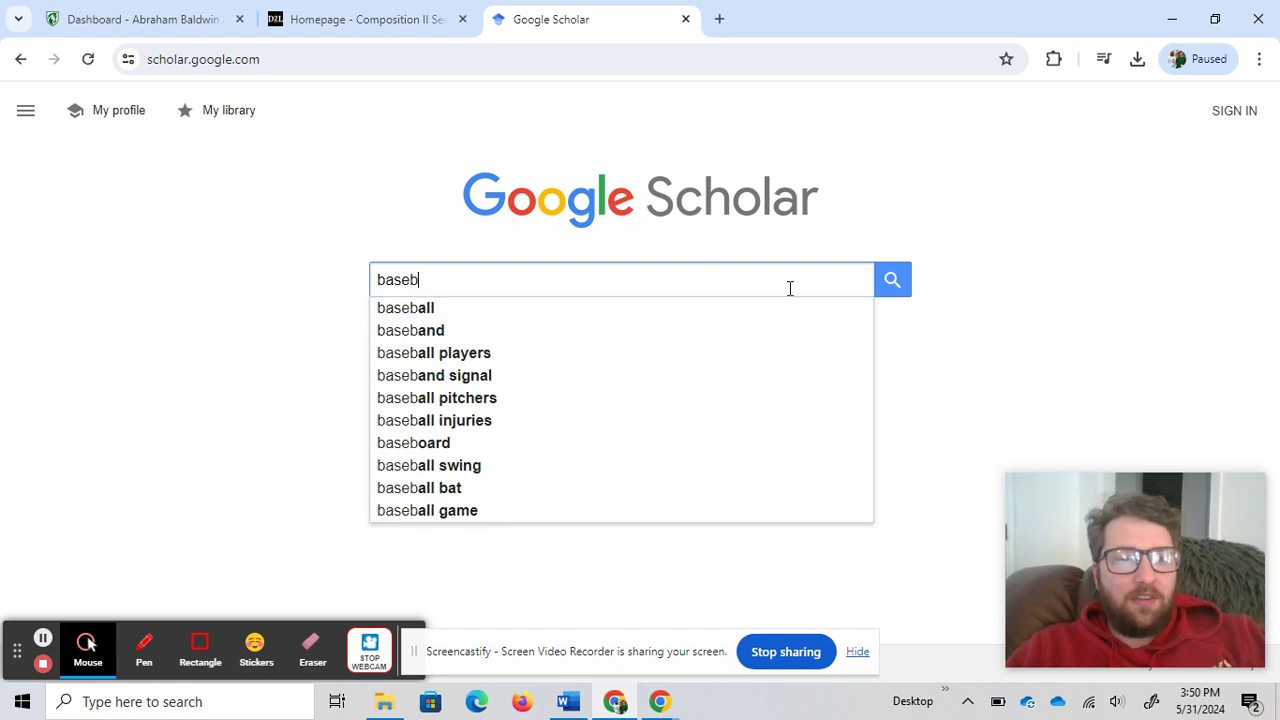
{"action": "type", "text": "all AND "}
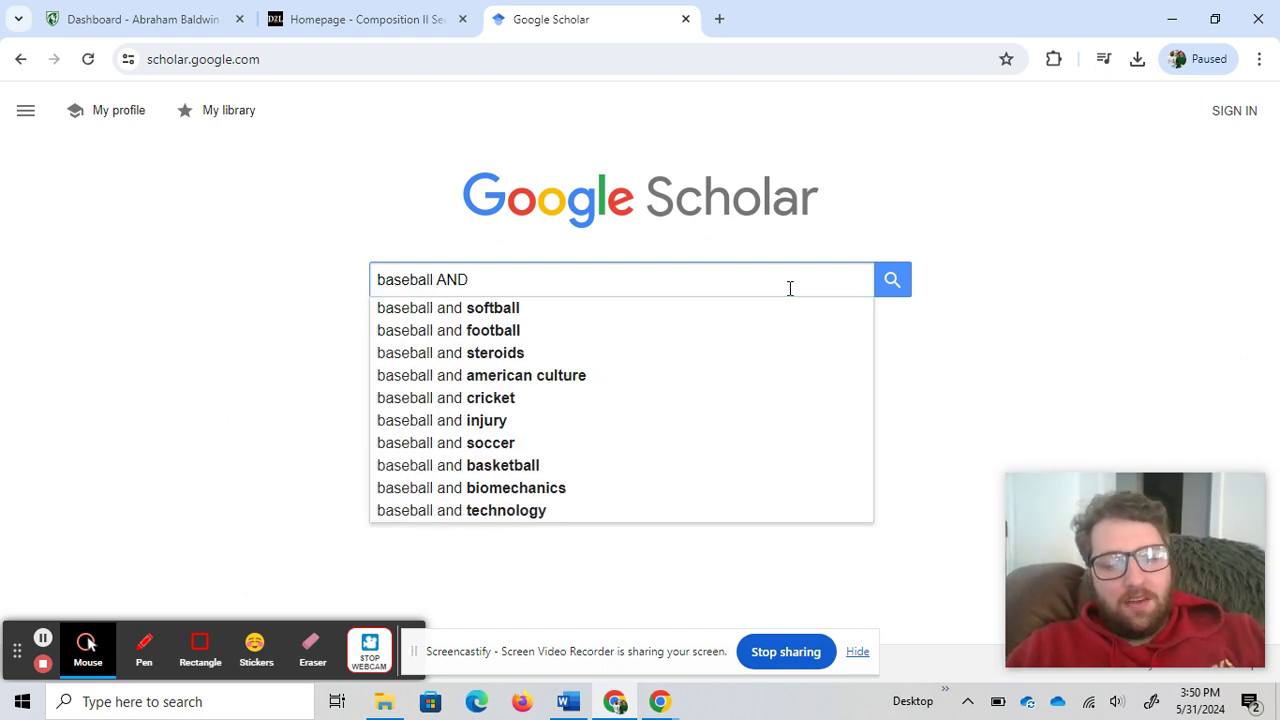
{"action": "type", "text": "hitting A"}
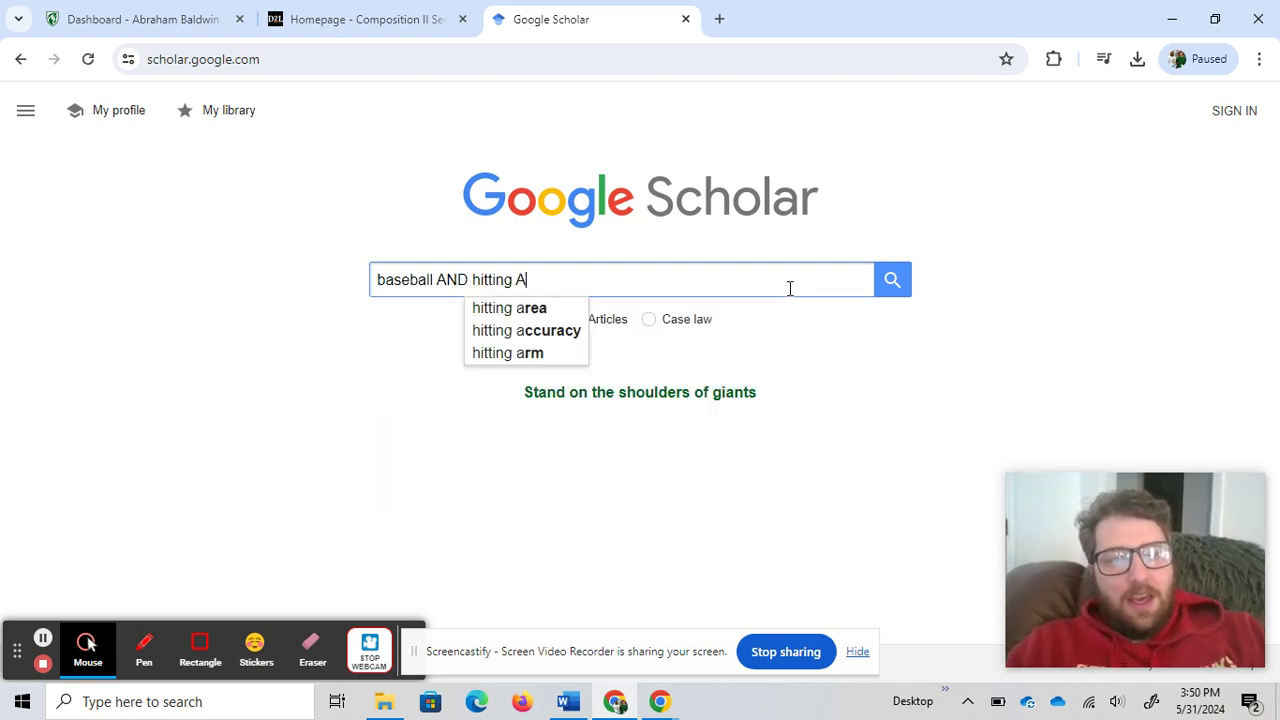
{"action": "type", "text": "ND backspin"}
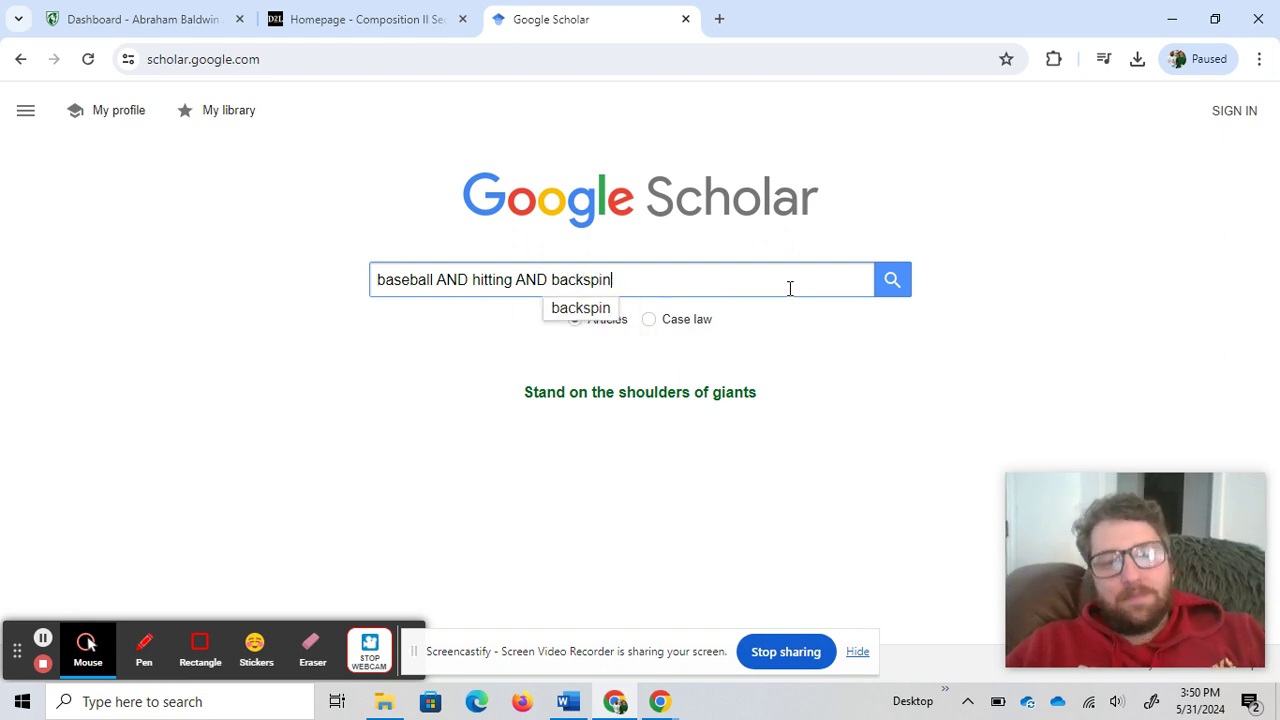
{"action": "double_click", "coordinate": [452, 280]}
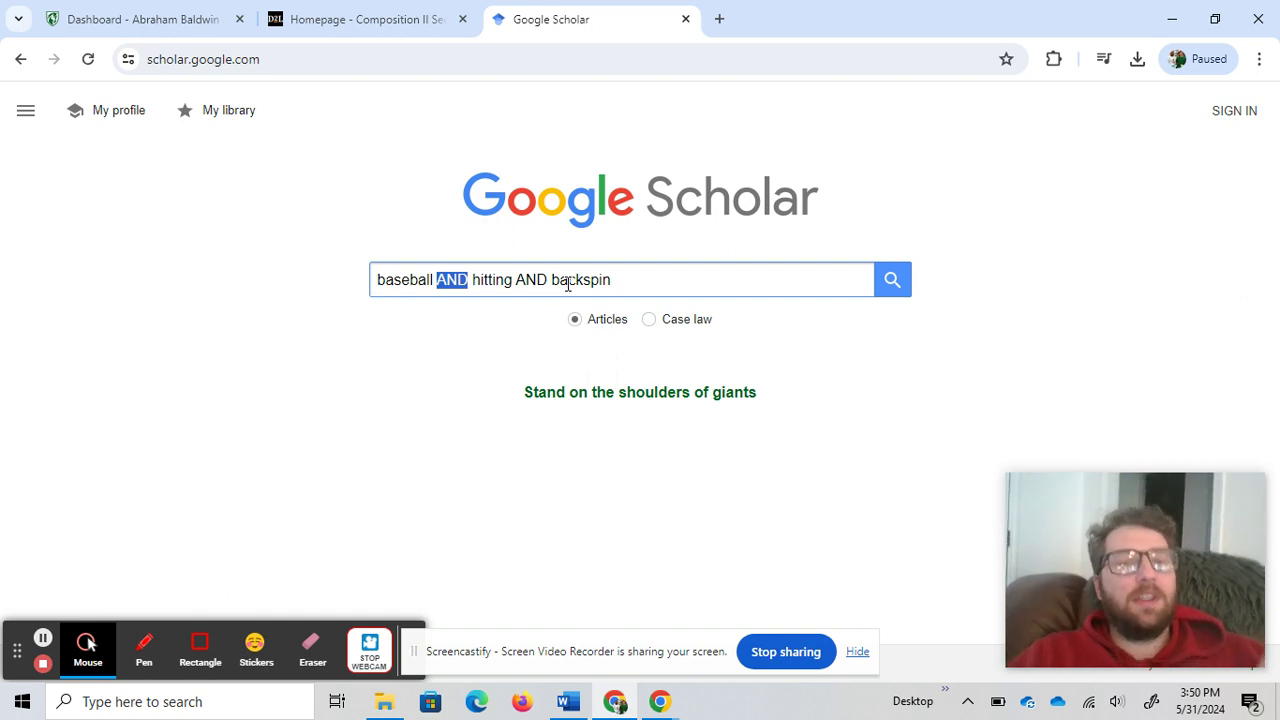
{"action": "left_click", "coordinate": [888, 282]}
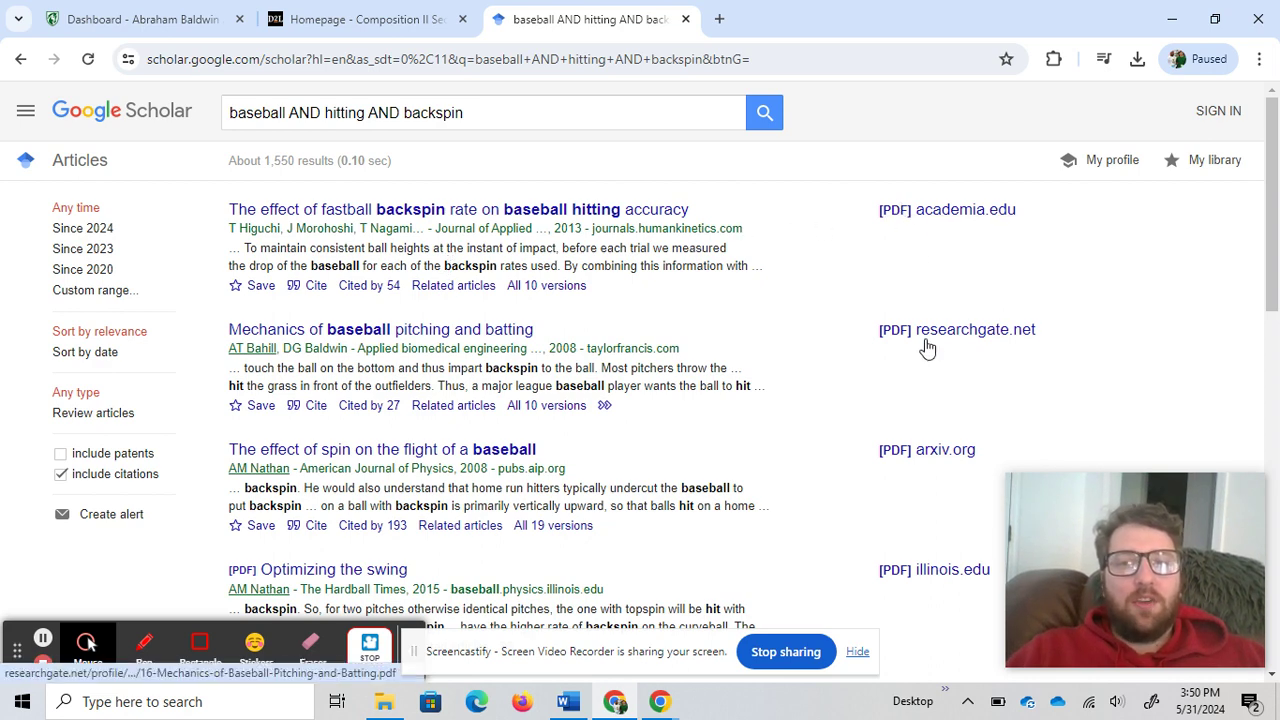
- Look through the first two pages of search results and return to the first page
{"action": "scroll", "coordinate": [937, 452], "scroll_direction": "down", "scroll_amount": 3}
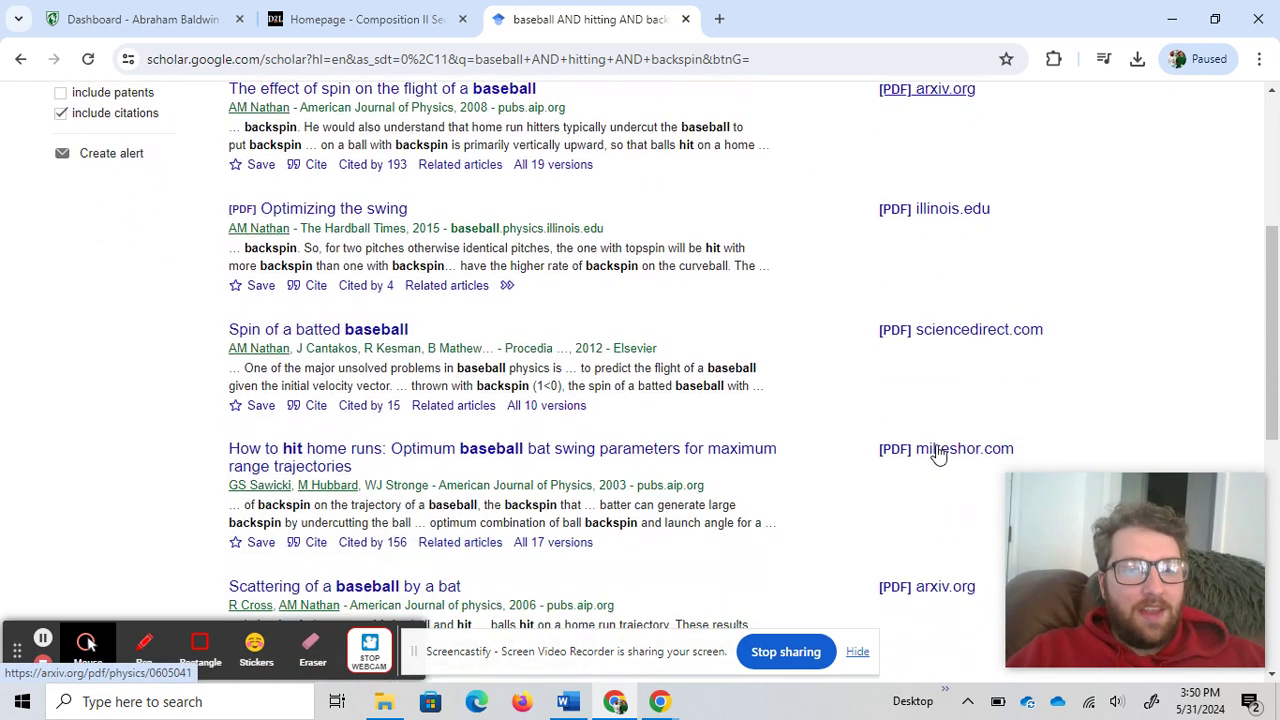
{"action": "scroll", "coordinate": [937, 452], "scroll_direction": "down", "scroll_amount": 6}
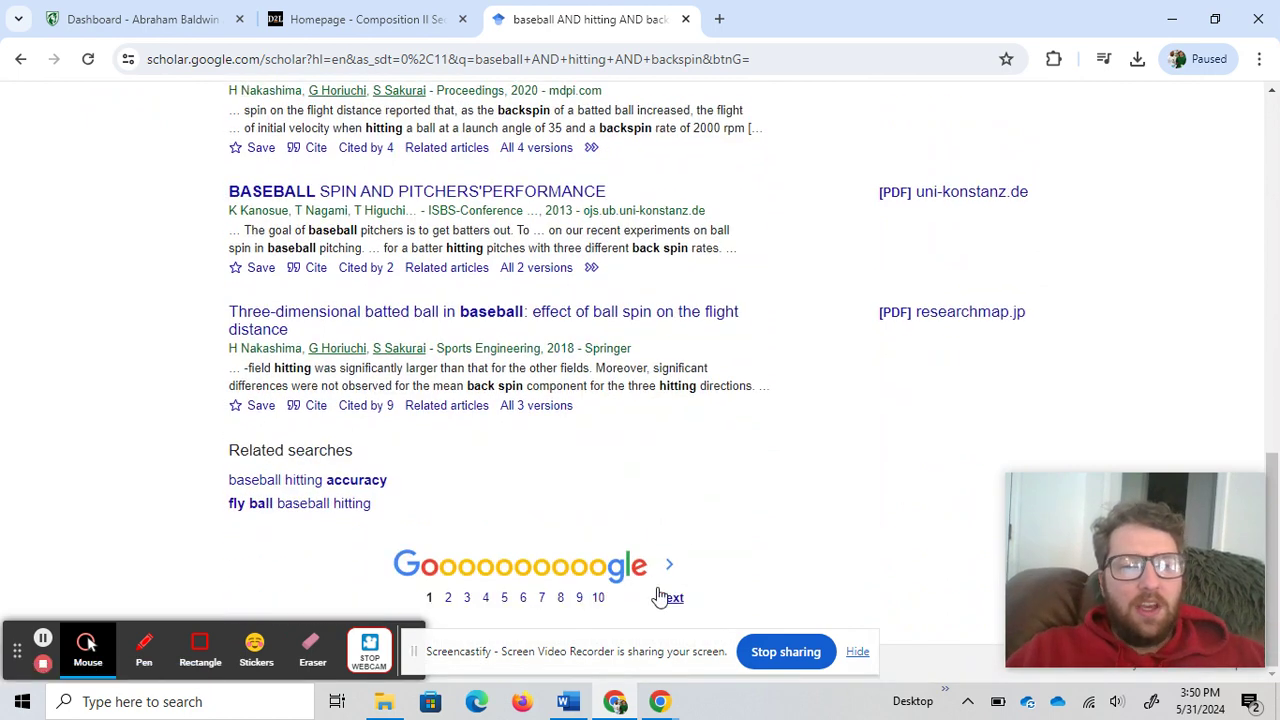
{"action": "left_click", "coordinate": [660, 594]}
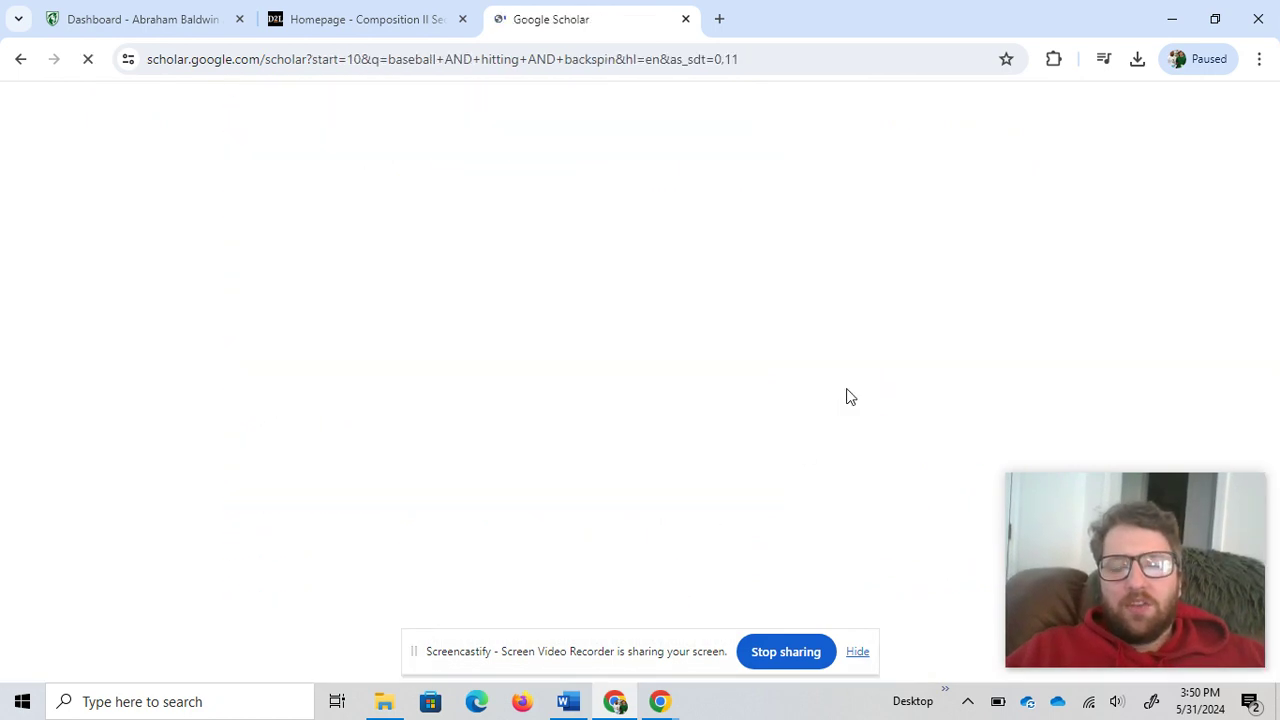
{"action": "scroll", "coordinate": [846, 397], "scroll_direction": "down", "scroll_amount": 5}
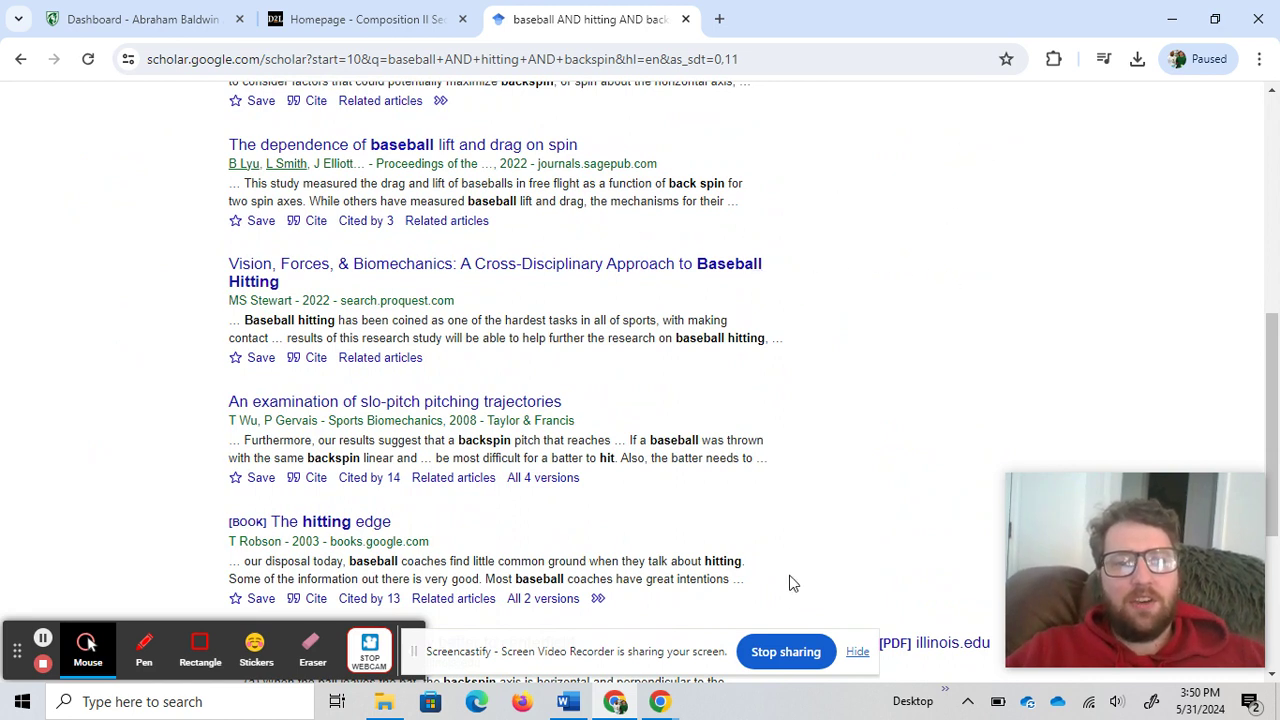
{"action": "scroll", "coordinate": [884, 362], "scroll_direction": "down", "scroll_amount": 3}
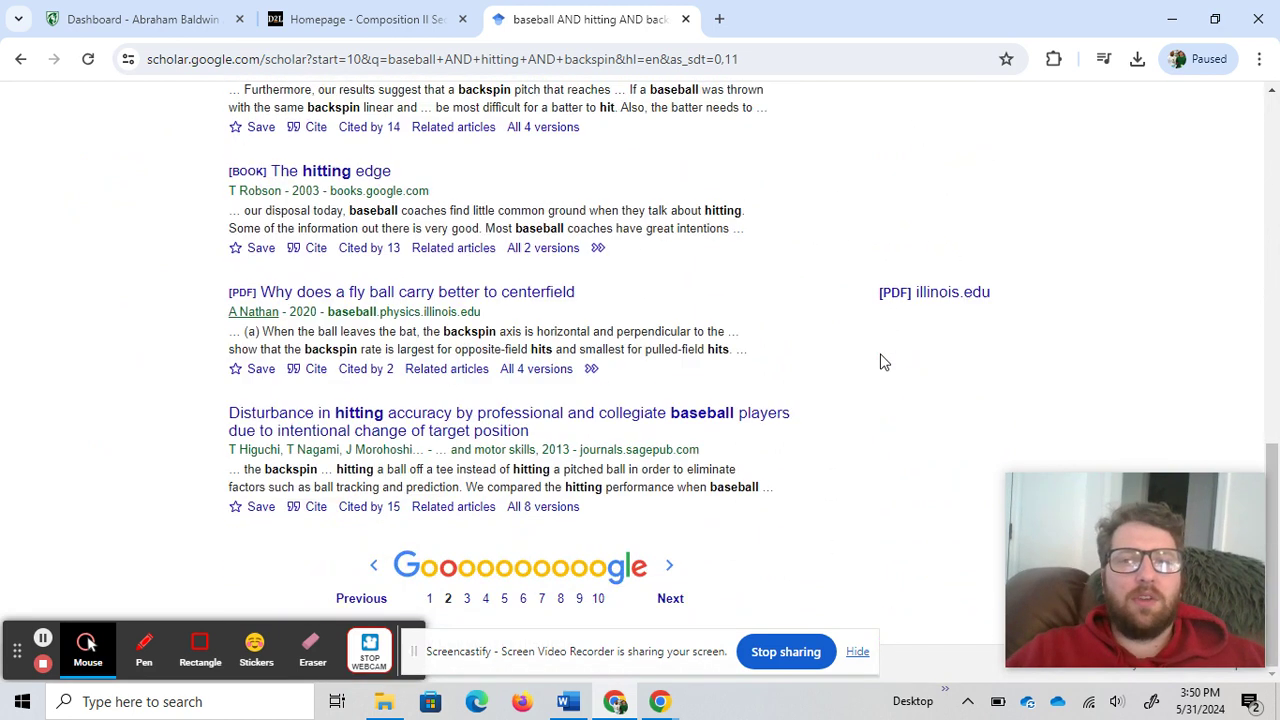
{"action": "left_click", "coordinate": [372, 600]}
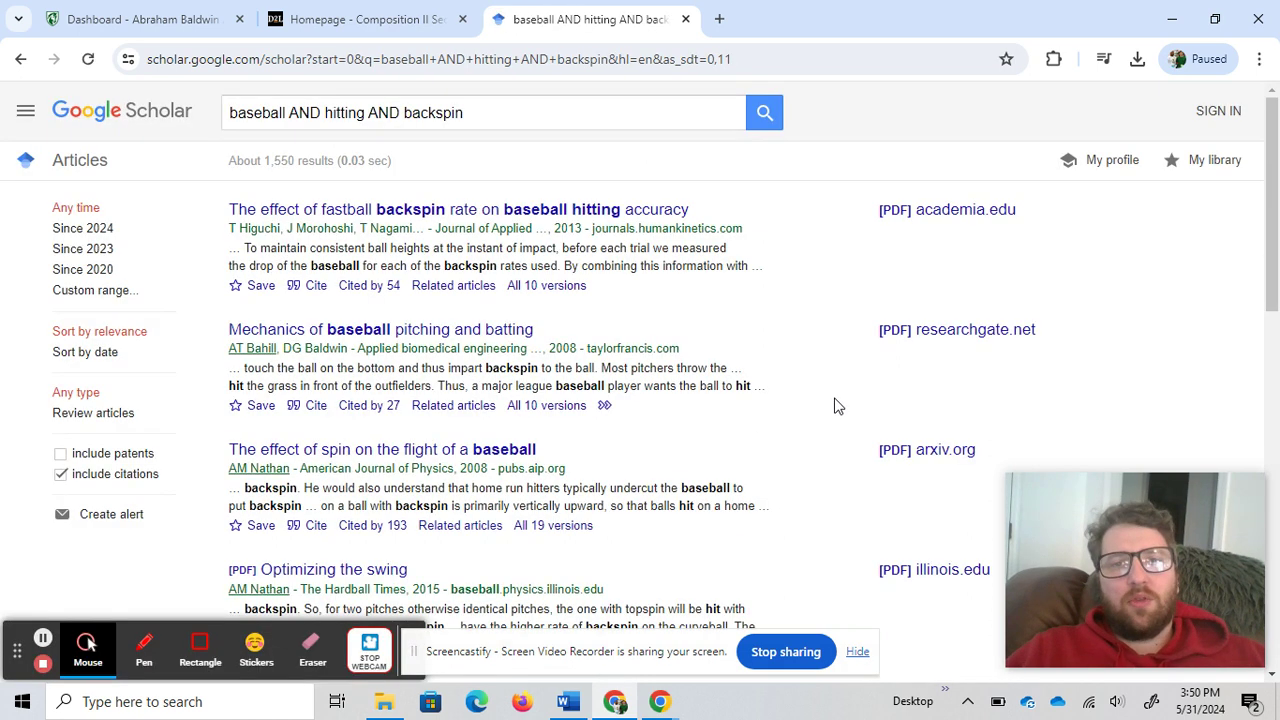
- Check the first result's academia.edu PDF and read its abstract on the journal's page, returning to the results each time
{"action": "left_click", "coordinate": [983, 212]}
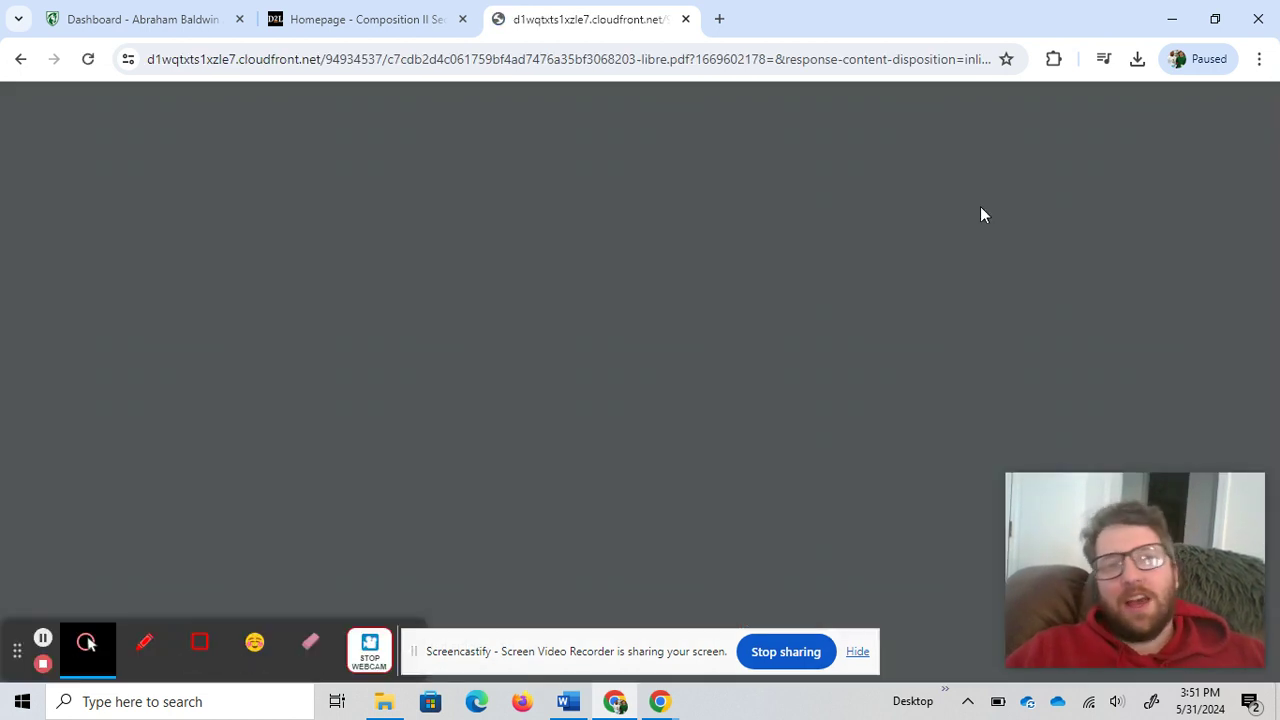
{"action": "left_click", "coordinate": [19, 60]}
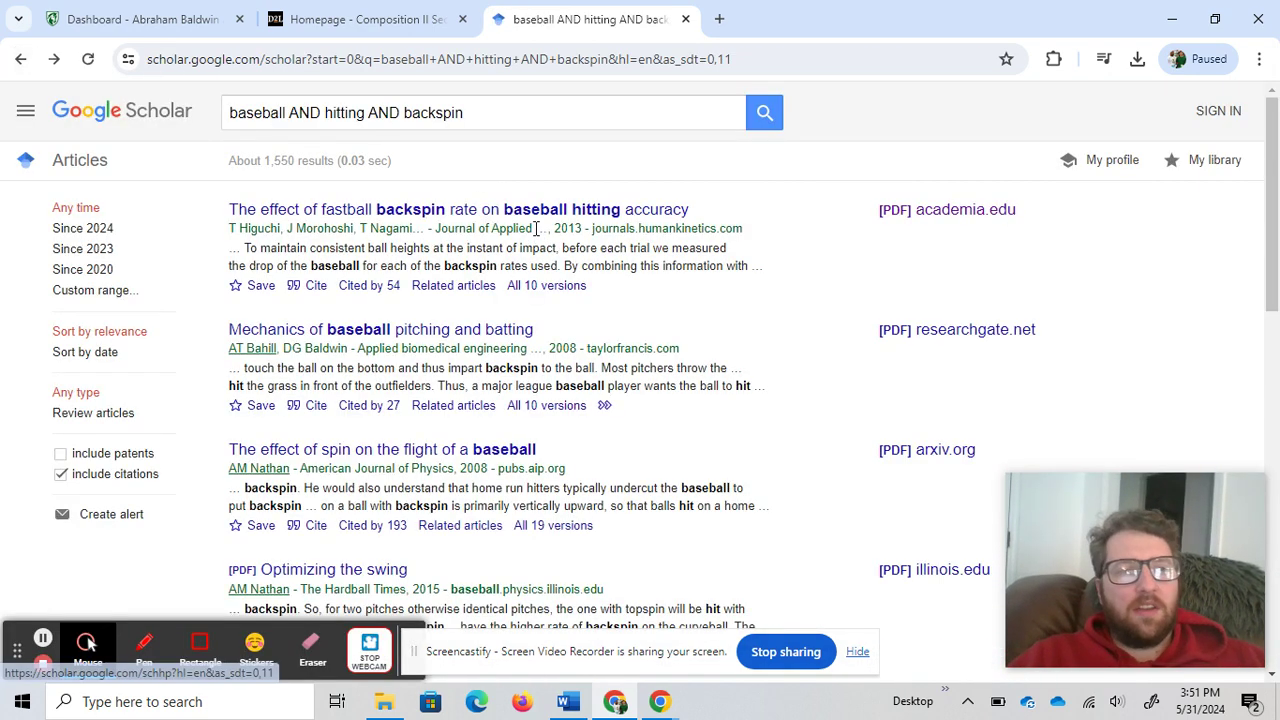
{"action": "left_click", "coordinate": [470, 220]}
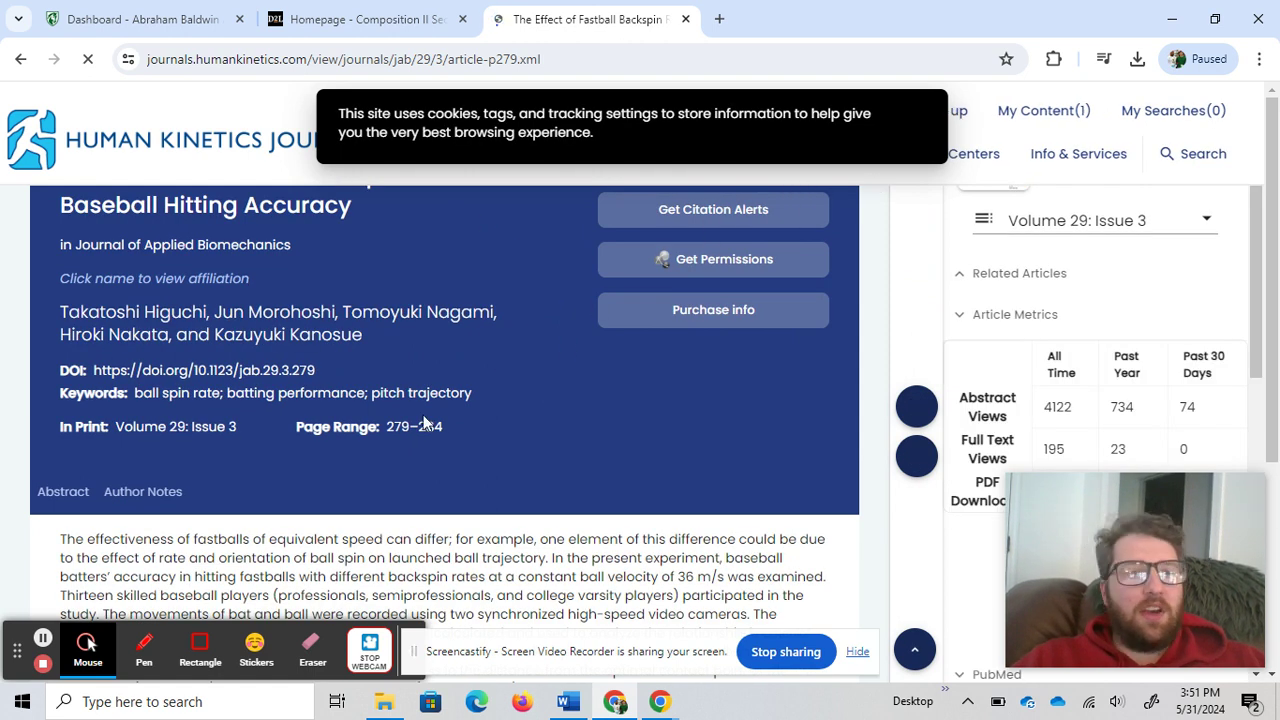
{"action": "scroll", "coordinate": [733, 380], "scroll_direction": "down", "scroll_amount": 3}
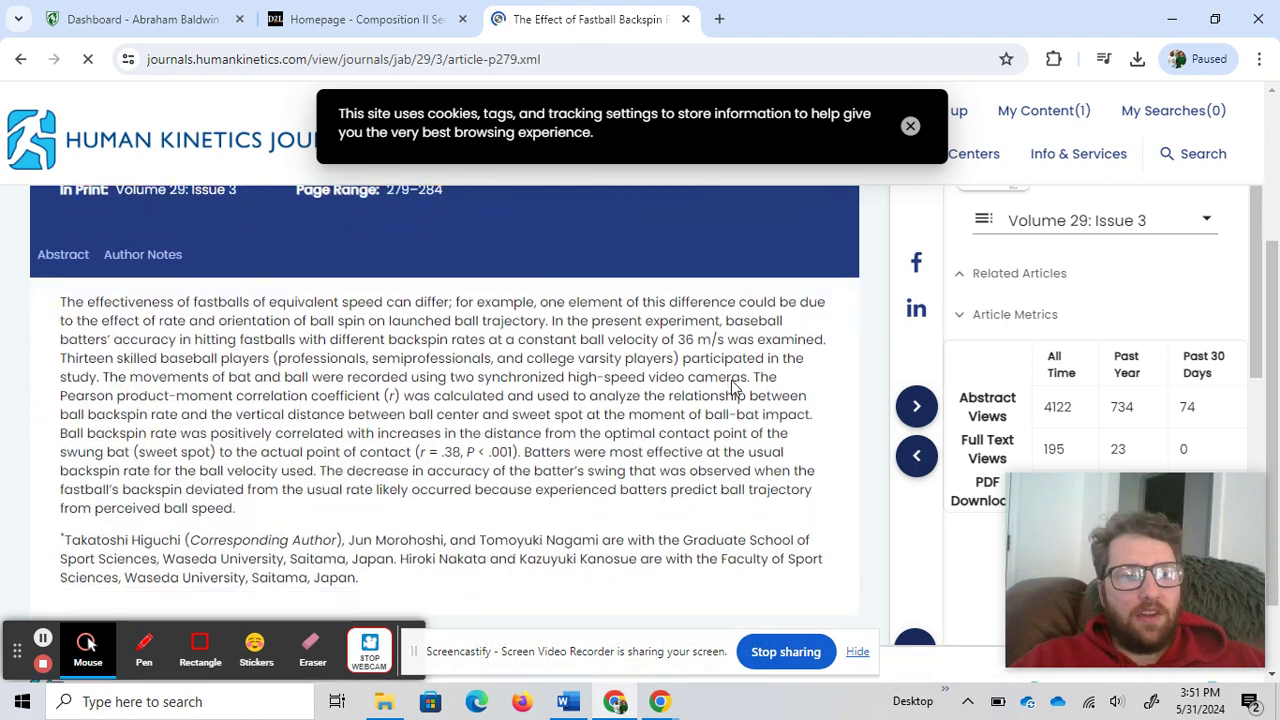
{"action": "scroll", "coordinate": [362, 430], "scroll_direction": "down", "scroll_amount": 1}
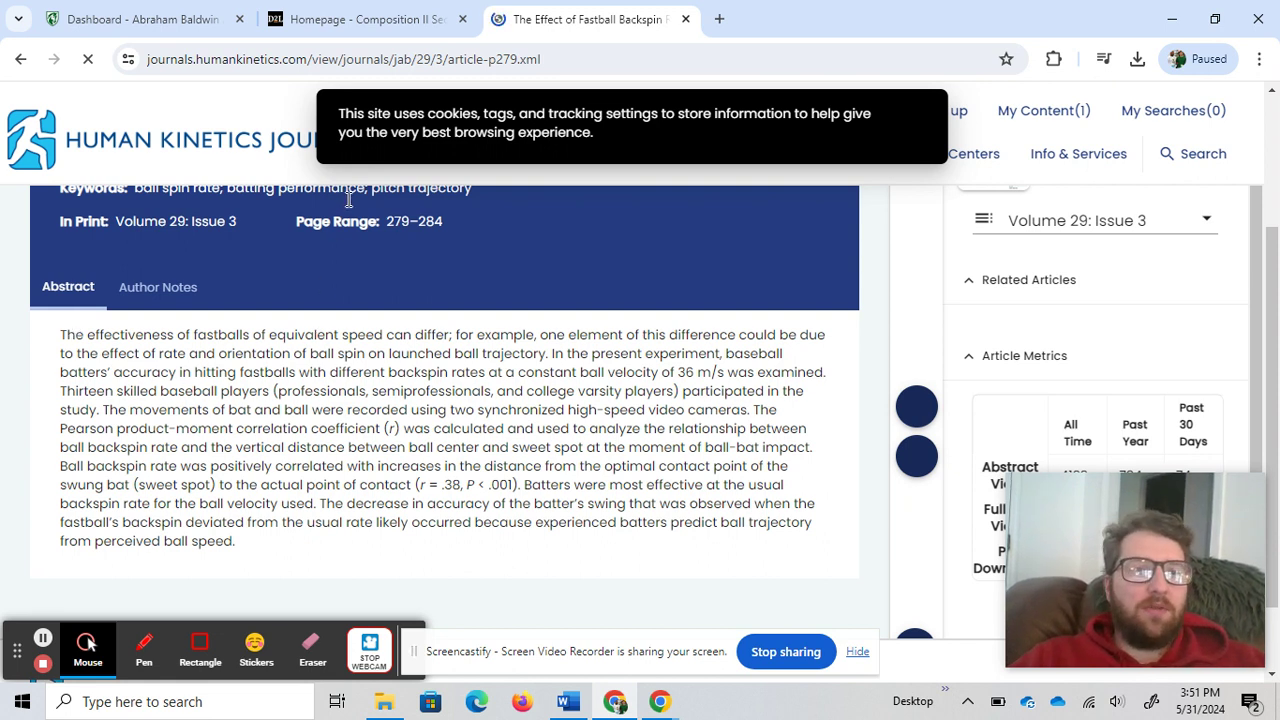
{"action": "left_click", "coordinate": [21, 61]}
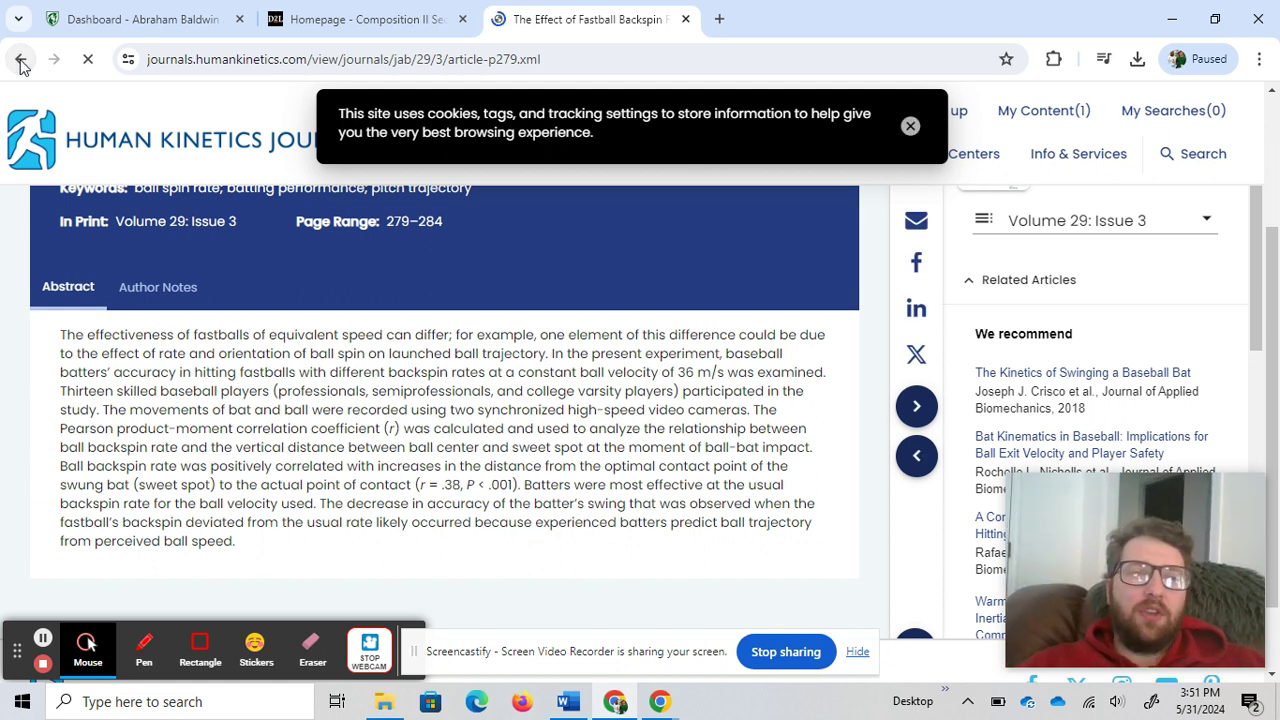
{"action": "left_click", "coordinate": [21, 61]}
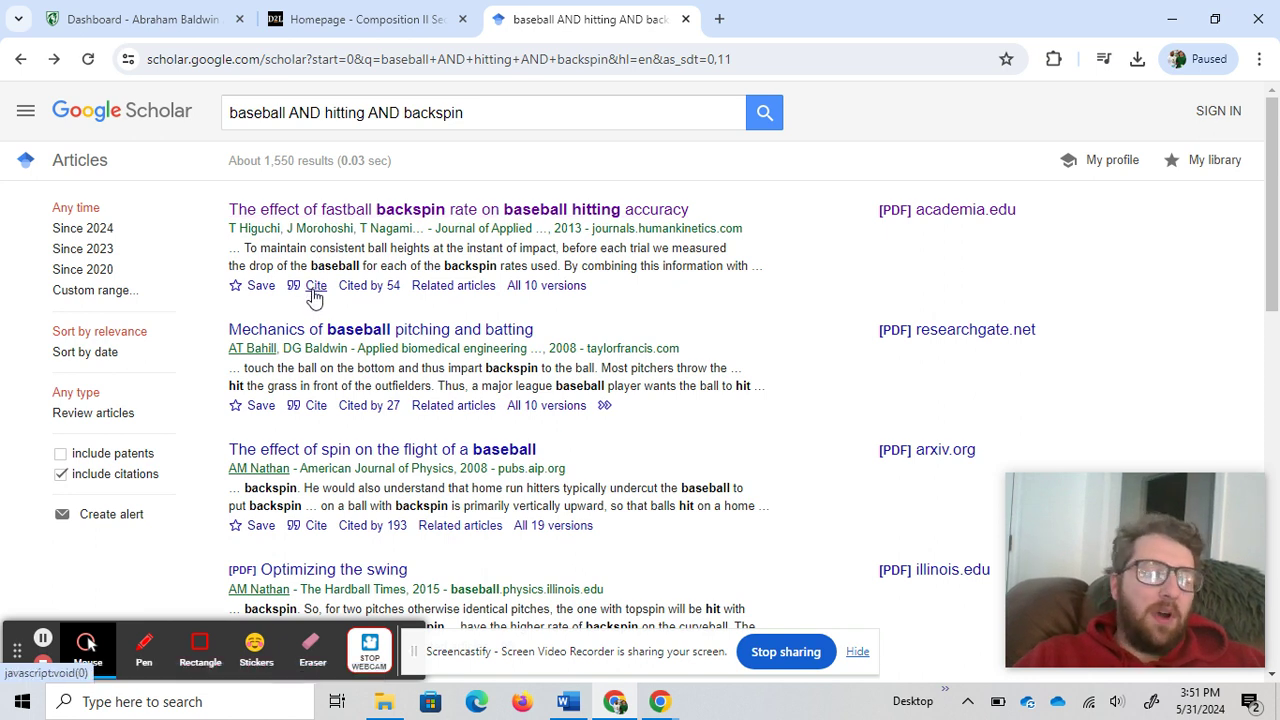
- Copy the MLA citation of "The effect of fastball backspin rate on baseball hitting accuracy" and close the citation window
{"action": "left_click", "coordinate": [314, 287]}
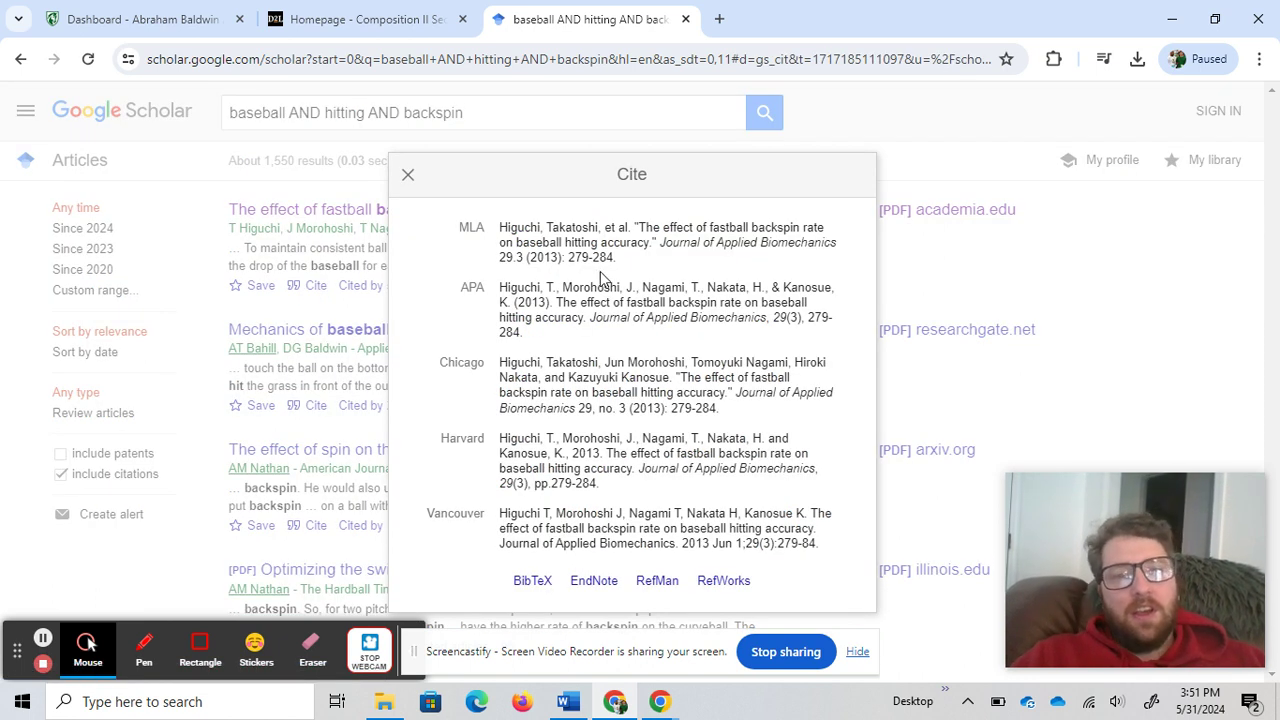
{"action": "left_click", "coordinate": [625, 258]}
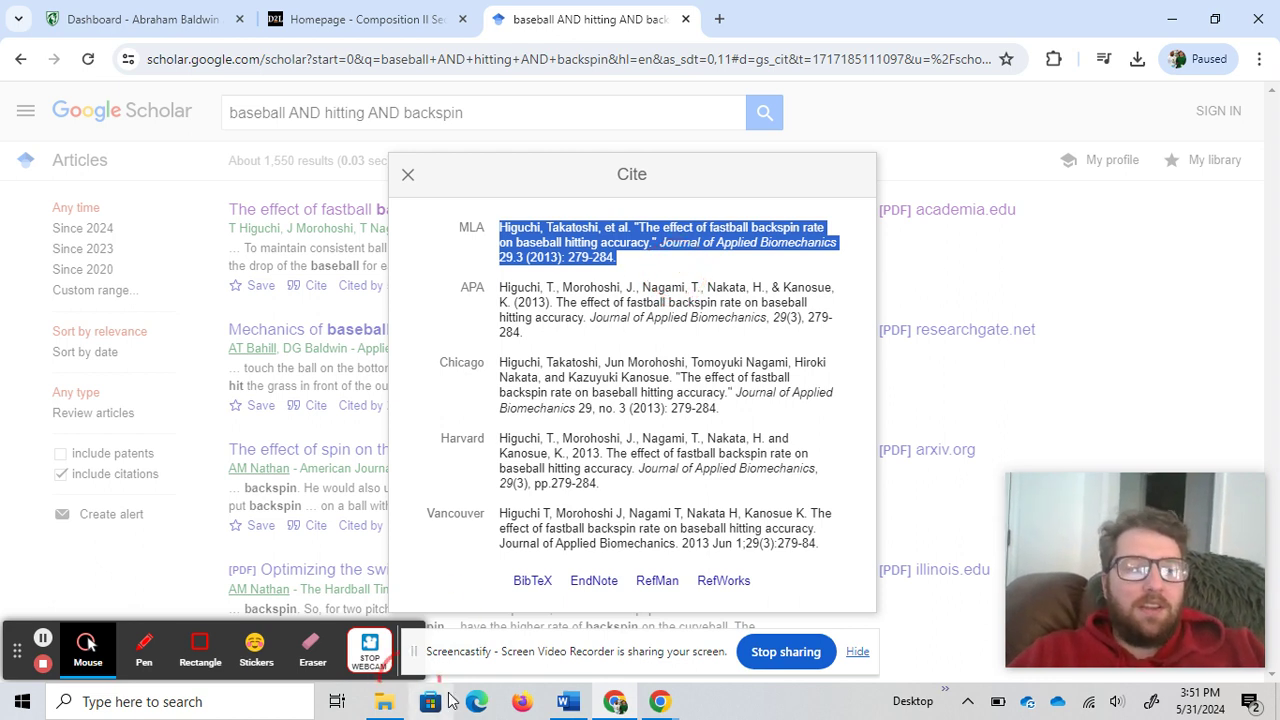
{"action": "left_click", "coordinate": [418, 178]}
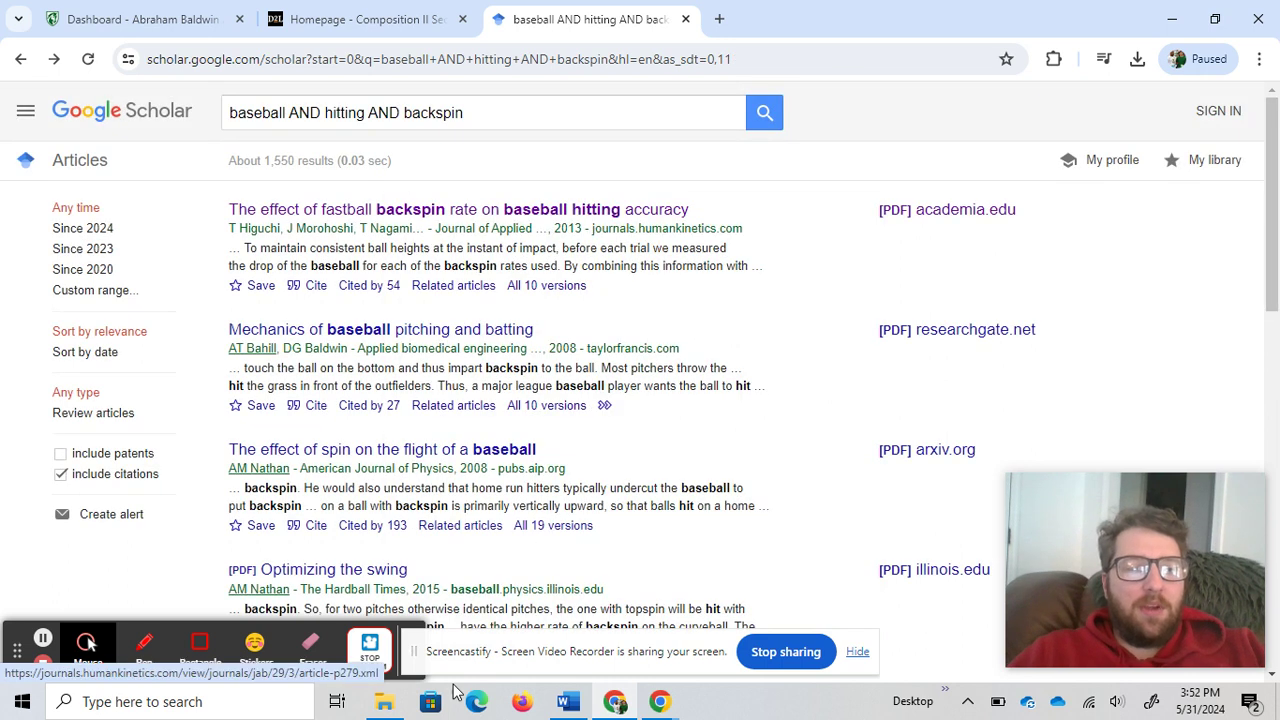
- Switch to the Source Summary Template in Word and paste the copied citation on a new page after the final paragraph
{"action": "left_click", "coordinate": [568, 703]}
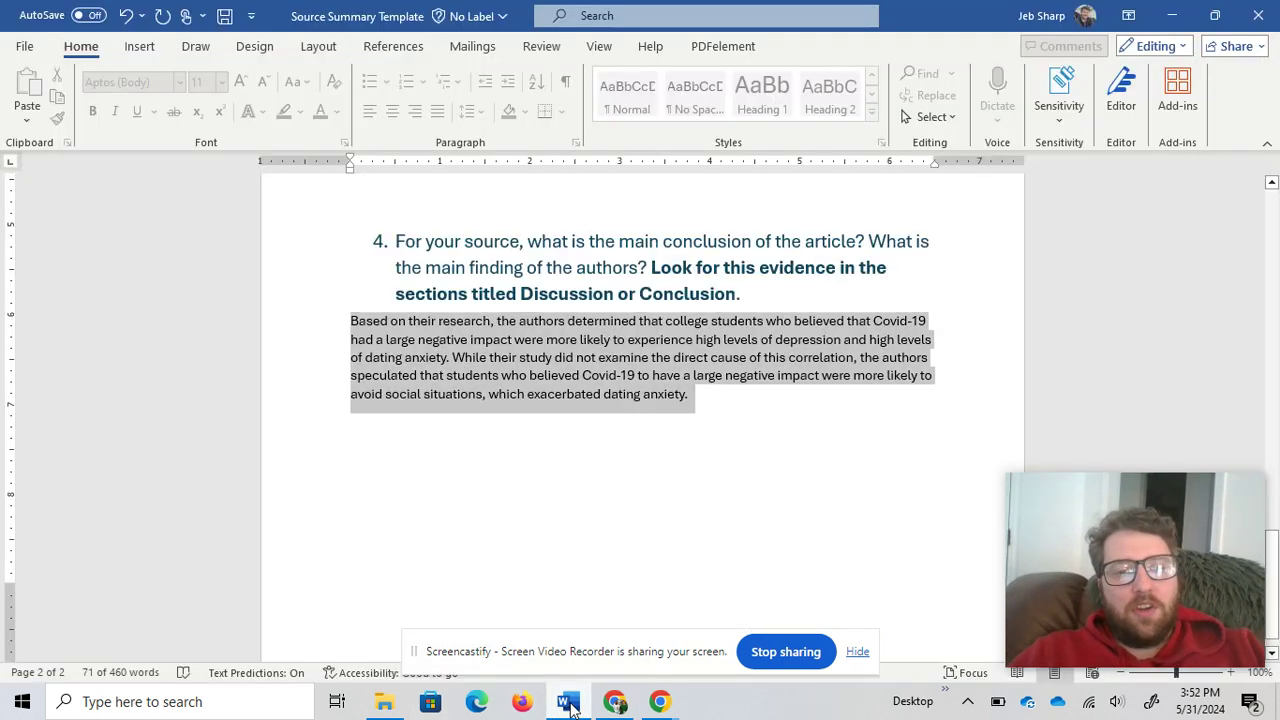
{"action": "left_click", "coordinate": [770, 435]}
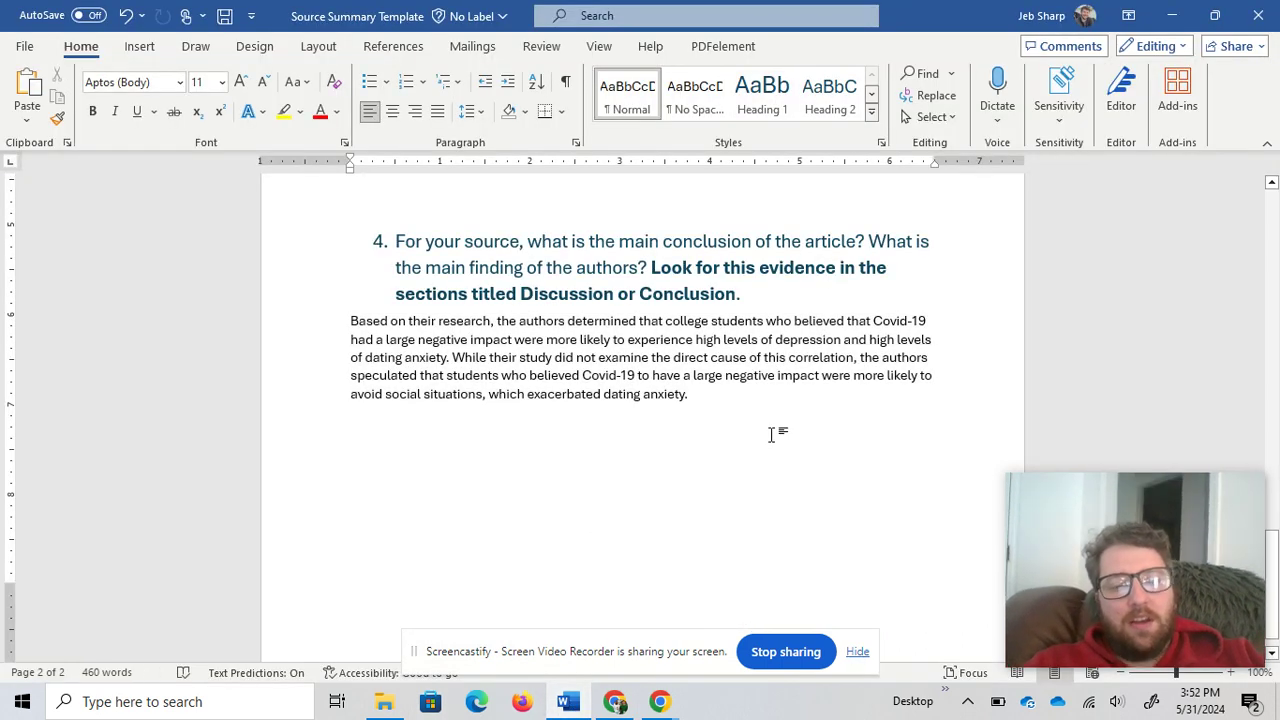
{"action": "key", "text": "ctrl+Return"}
{"action": "key", "text": "ctrl+v"}
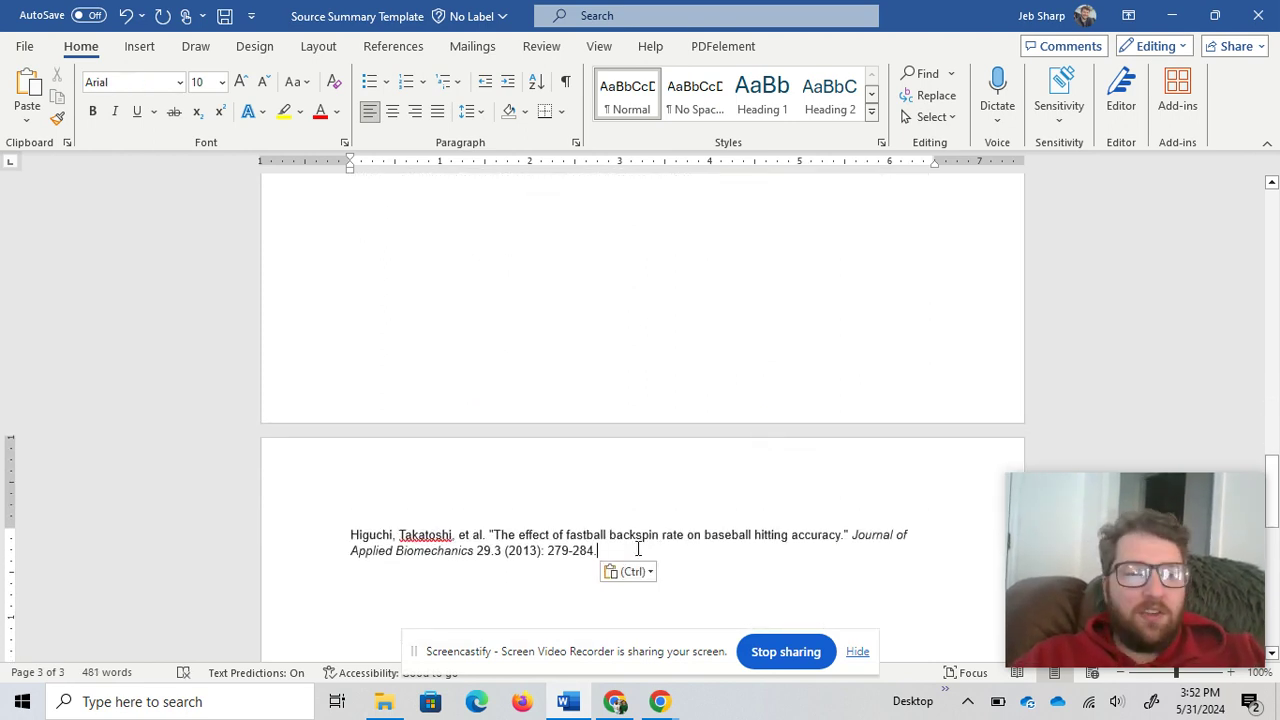
- Delete the pasted citation from the Word document and switch back to the Google Scholar results in Chrome
{"action": "left_click_drag", "start_coordinate": [633, 549], "coordinate": [361, 540]}
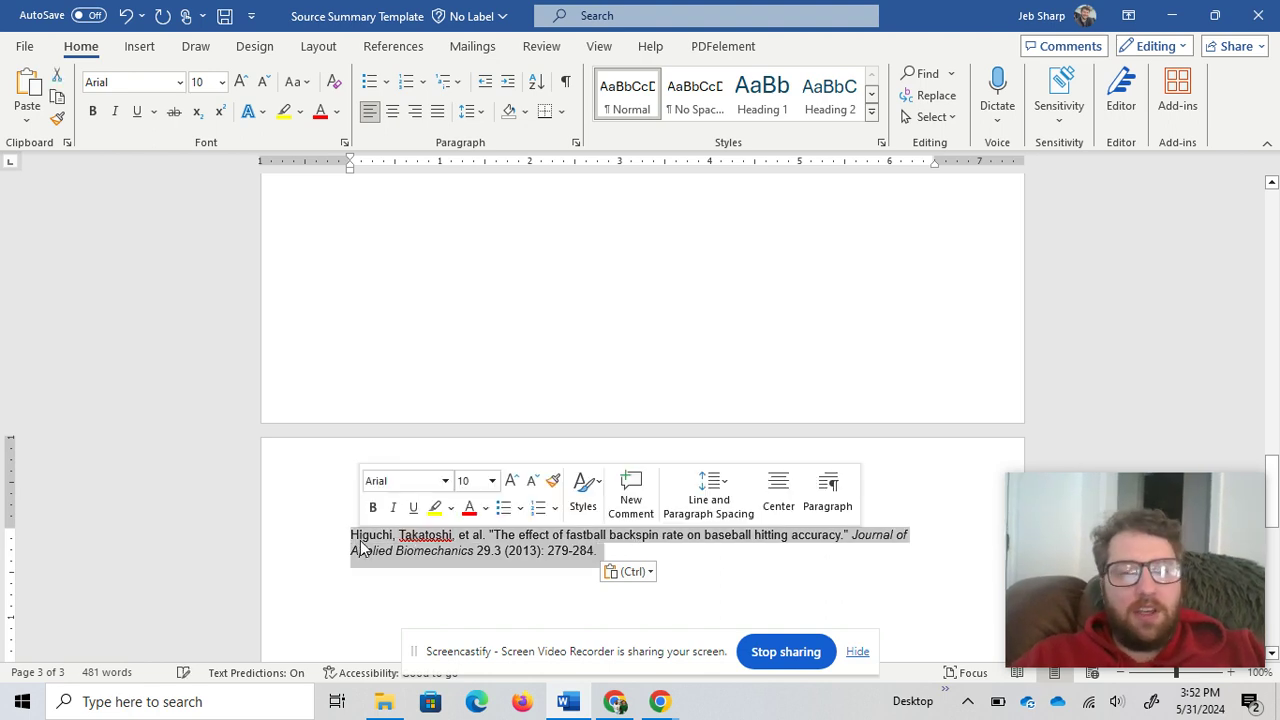
{"action": "key", "text": "BackSpace"}
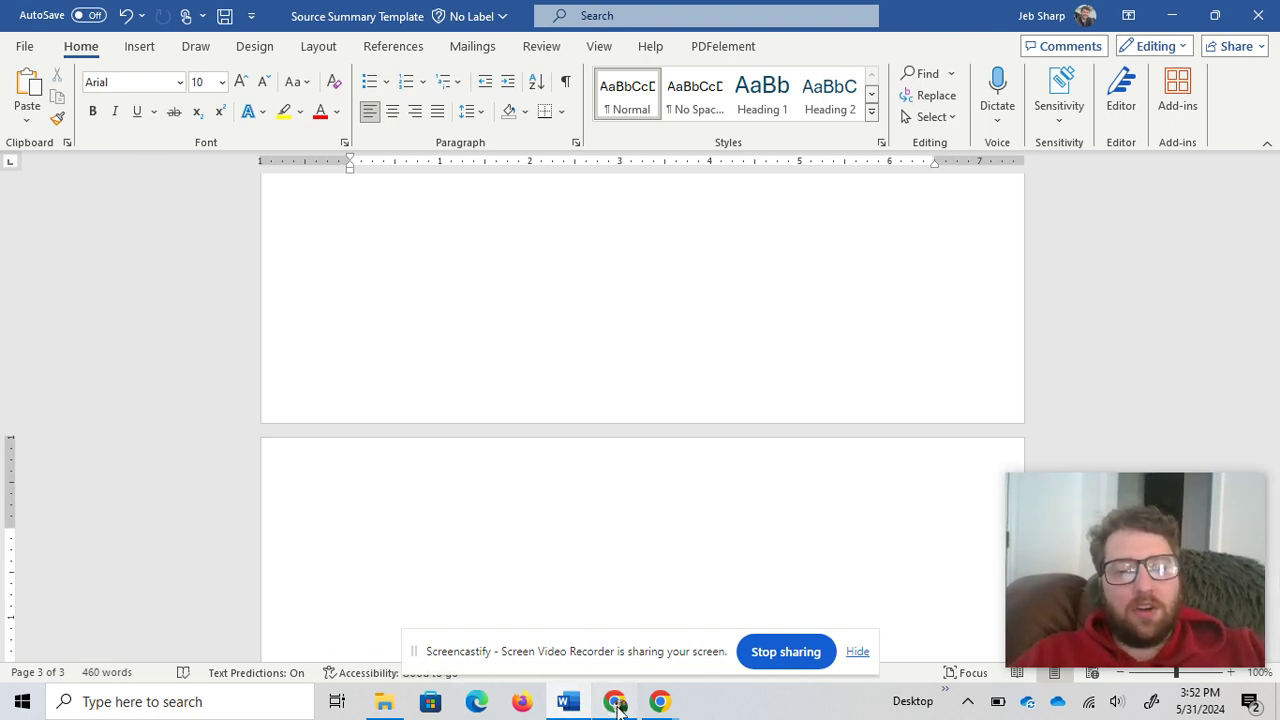
{"action": "left_click", "coordinate": [615, 702]}
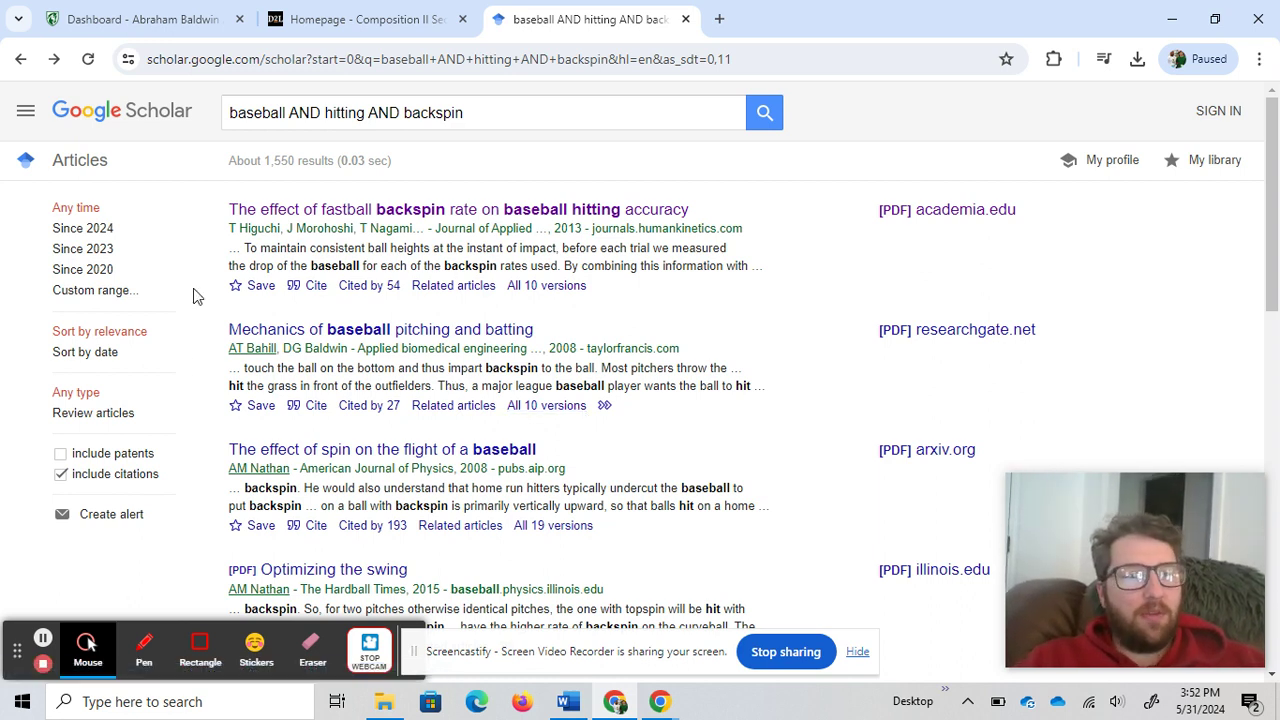
- Try the since 2020 and since 2024 date filters on the results, leaving them limited to since 2020
{"action": "left_click", "coordinate": [98, 270]}
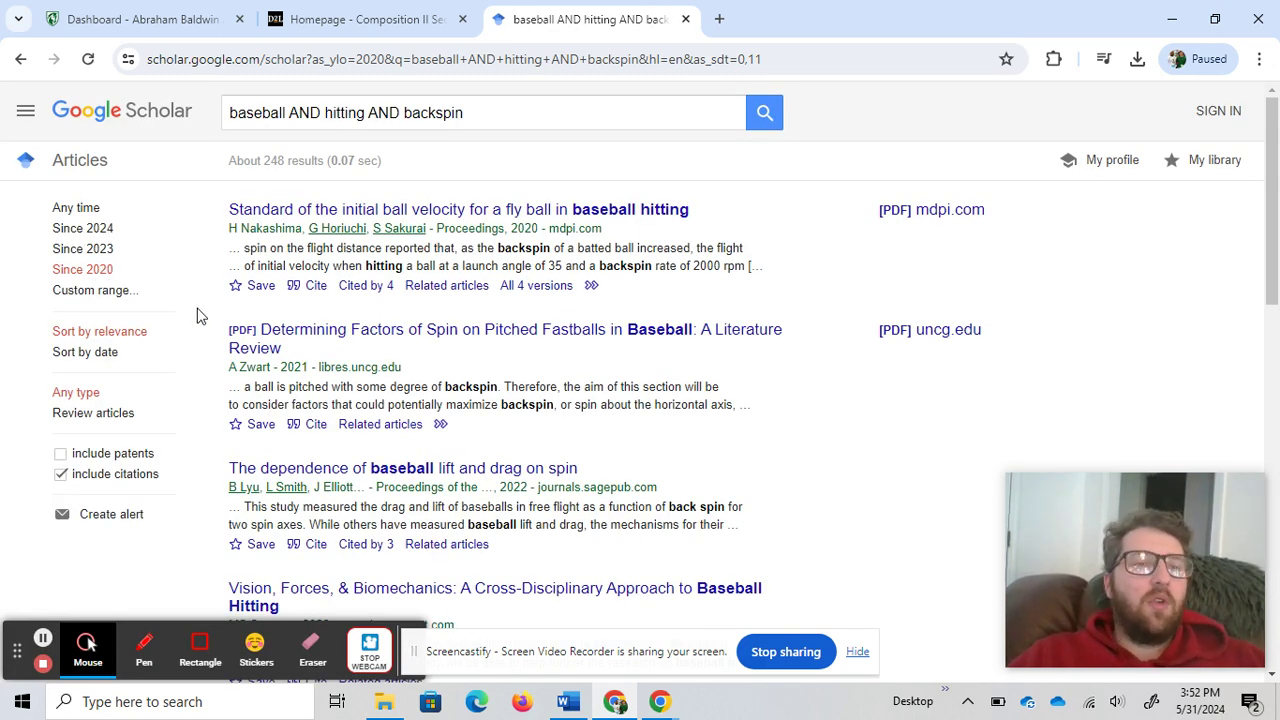
{"action": "left_click", "coordinate": [88, 232]}
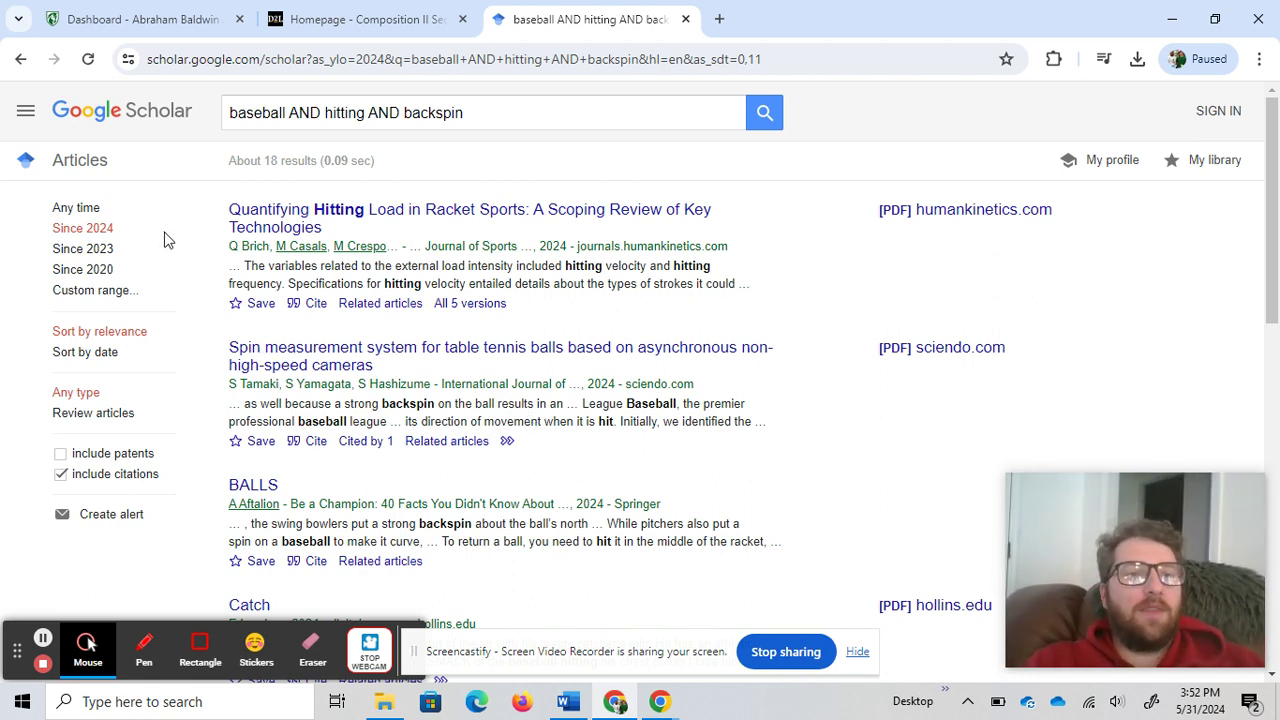
{"action": "left_click", "coordinate": [95, 271]}
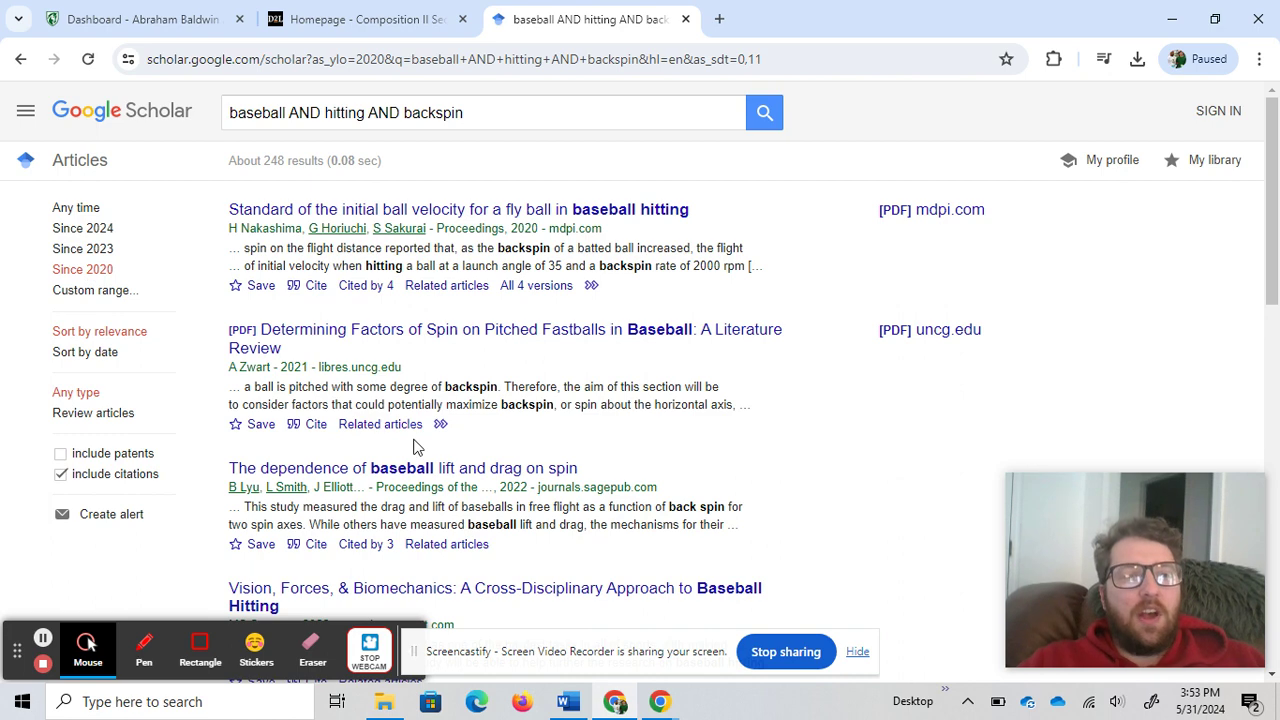
- Open the works citing the 2020 article "Comparing the constraints led approach, differential learning and prescriptive instruction" and look through them
{"action": "scroll", "coordinate": [414, 446], "scroll_direction": "down", "scroll_amount": 2}
{"action": "scroll", "coordinate": [417, 446], "scroll_direction": "down", "scroll_amount": 3}
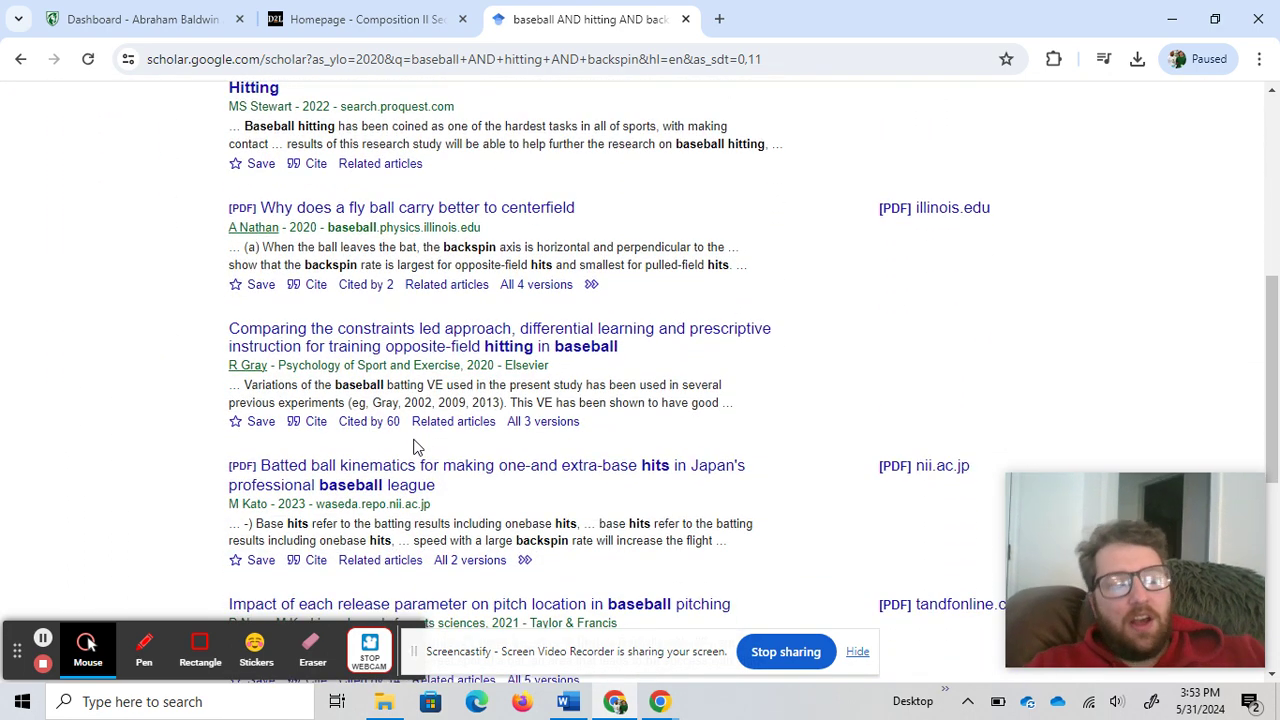
{"action": "left_click", "coordinate": [354, 428]}
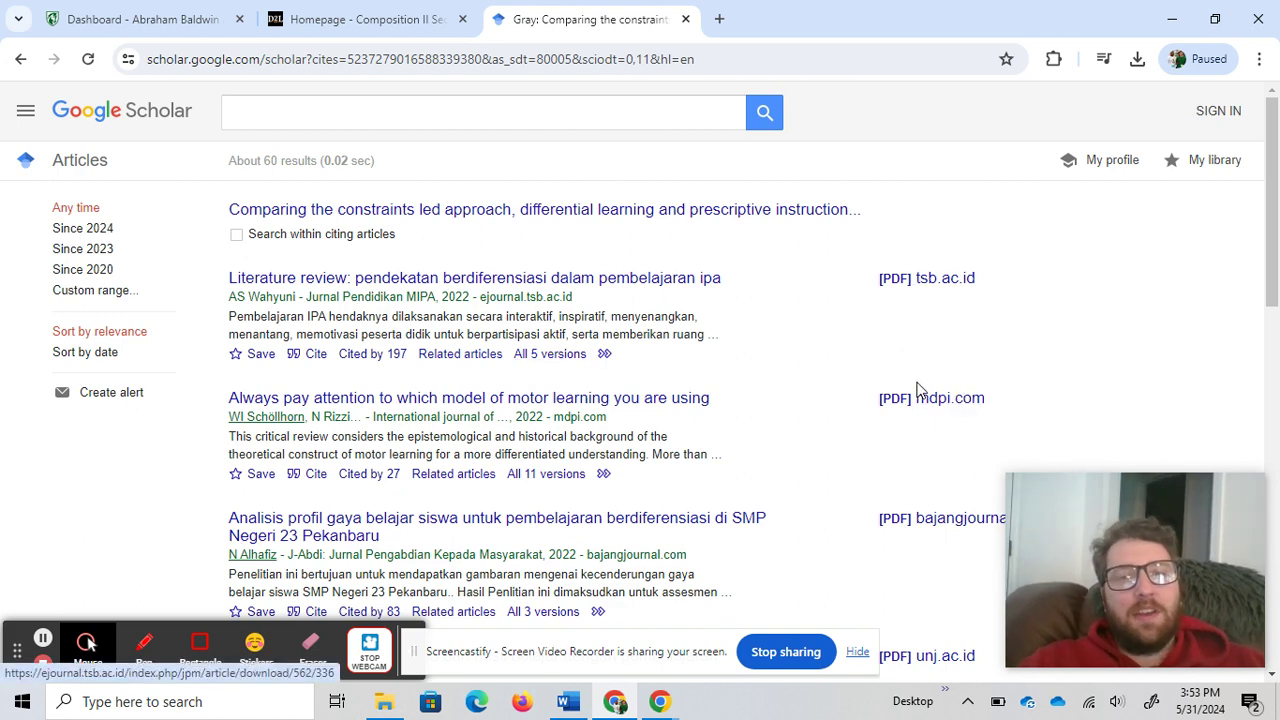
{"action": "scroll", "coordinate": [920, 390], "scroll_direction": "down", "scroll_amount": 3}
{"action": "scroll", "coordinate": [920, 390], "scroll_direction": "down", "scroll_amount": 2}
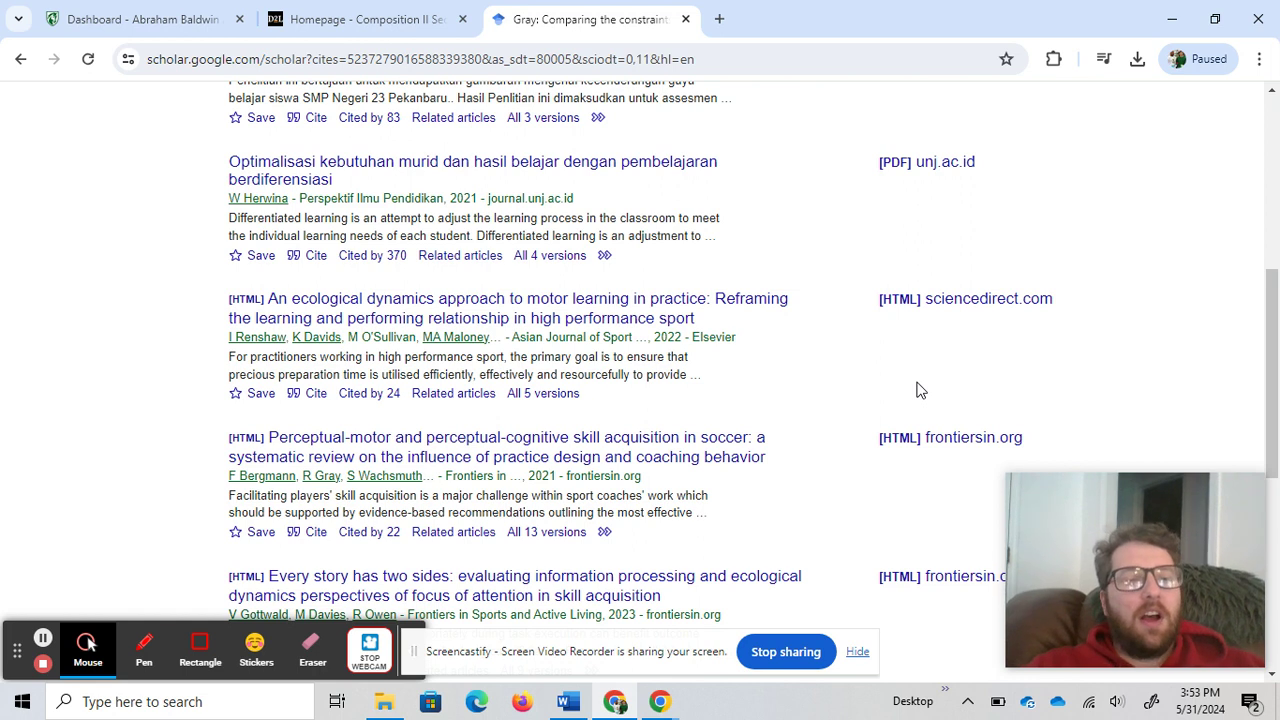
- Return to the Google Scholar home page and rerun the earlier search for "baseball AND hitting AND backspin"
{"action": "scroll", "coordinate": [920, 390], "scroll_direction": "up", "scroll_amount": 5}
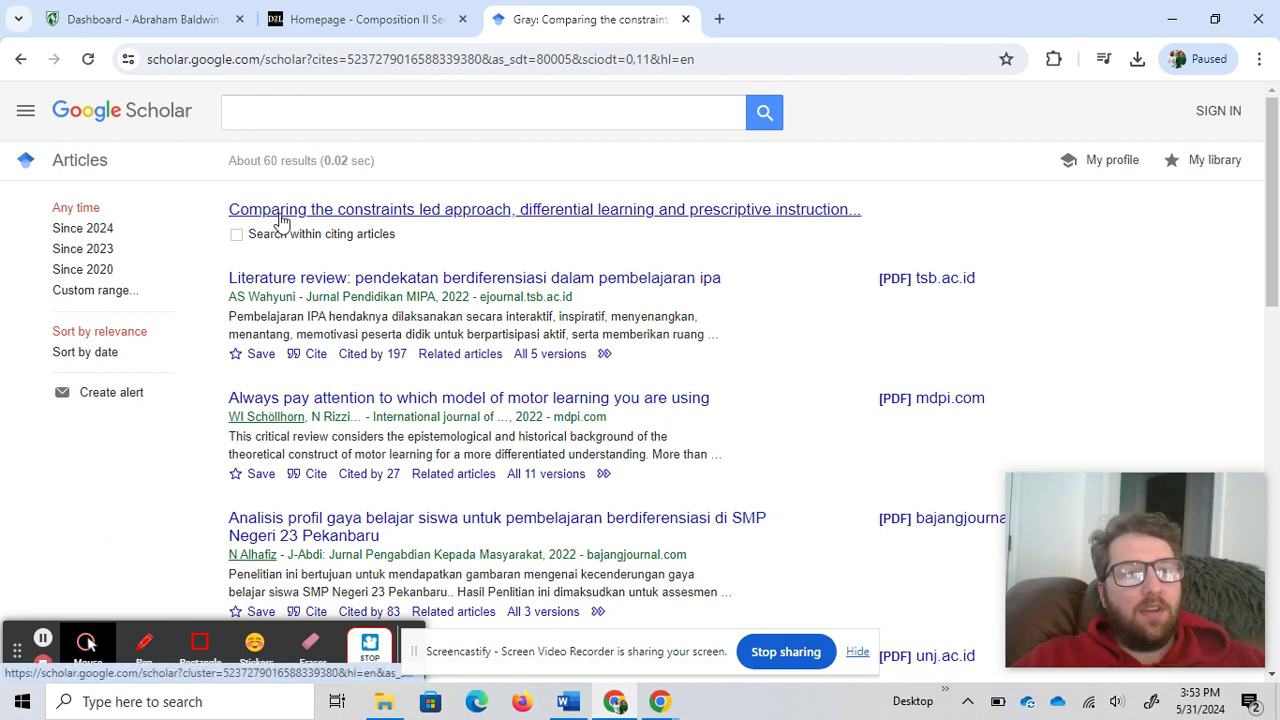
{"action": "left_click", "coordinate": [128, 113]}
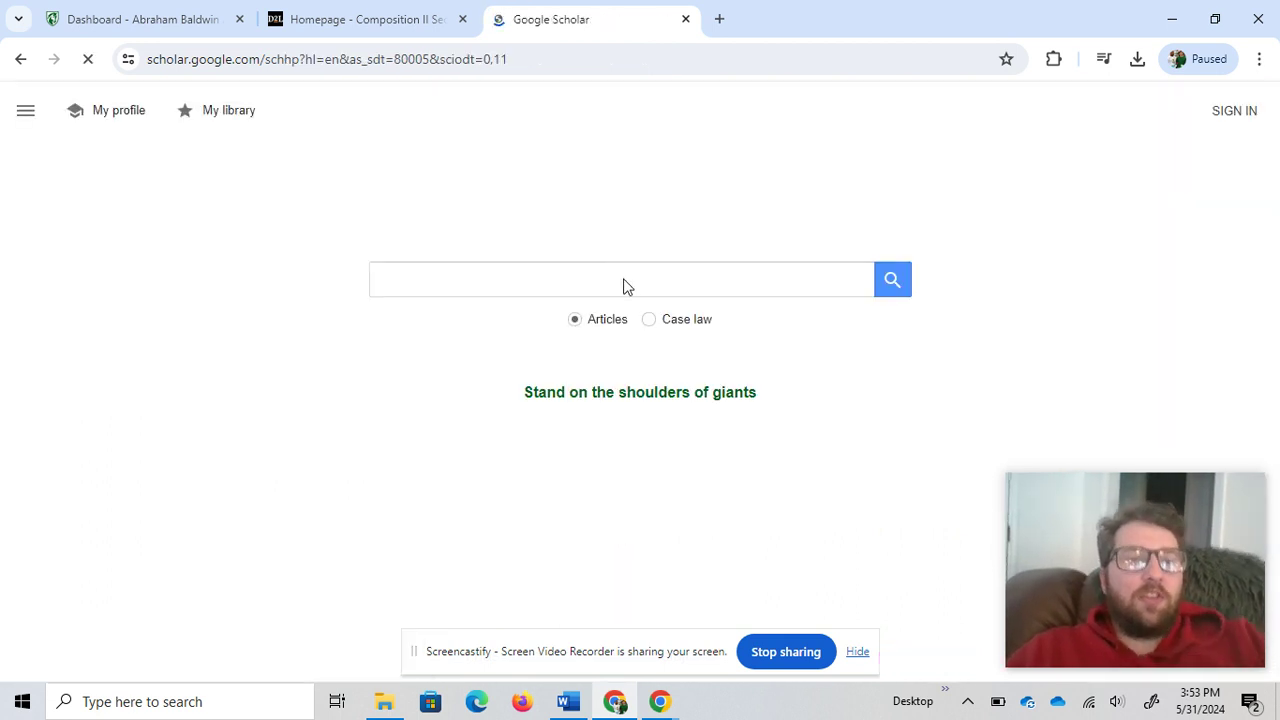
{"action": "left_click", "coordinate": [625, 280]}
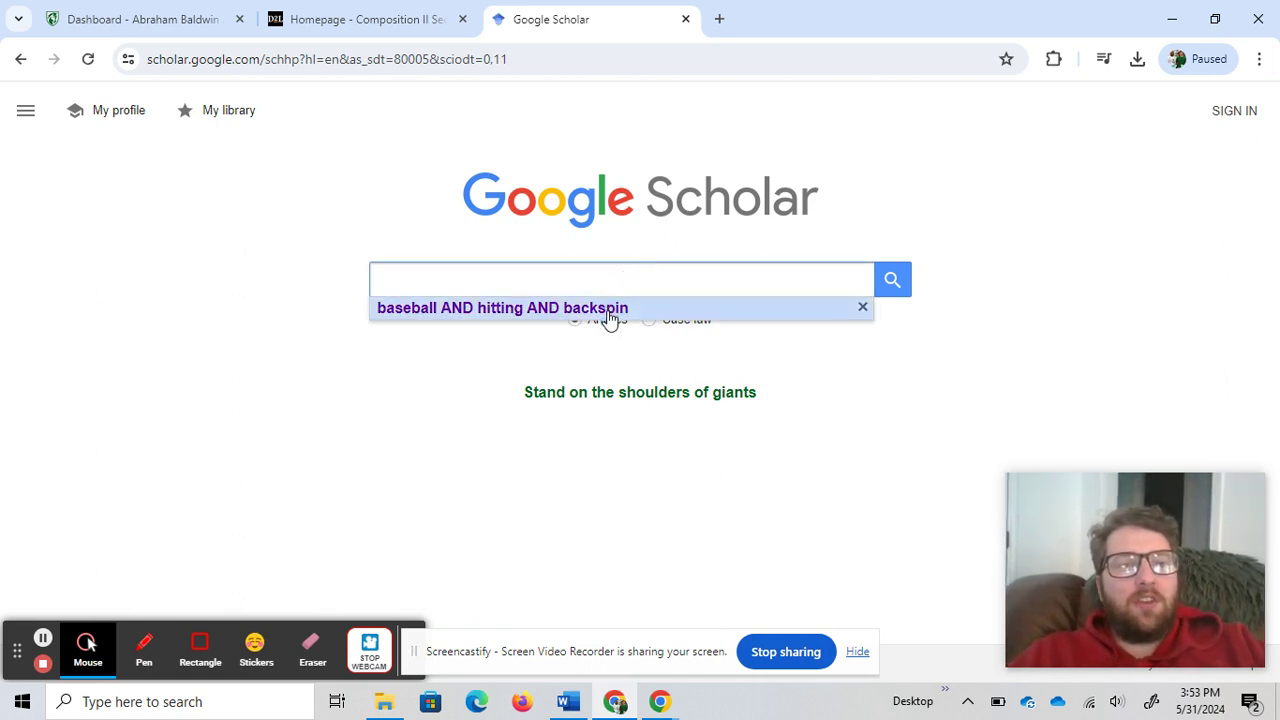
{"action": "left_click", "coordinate": [608, 310]}
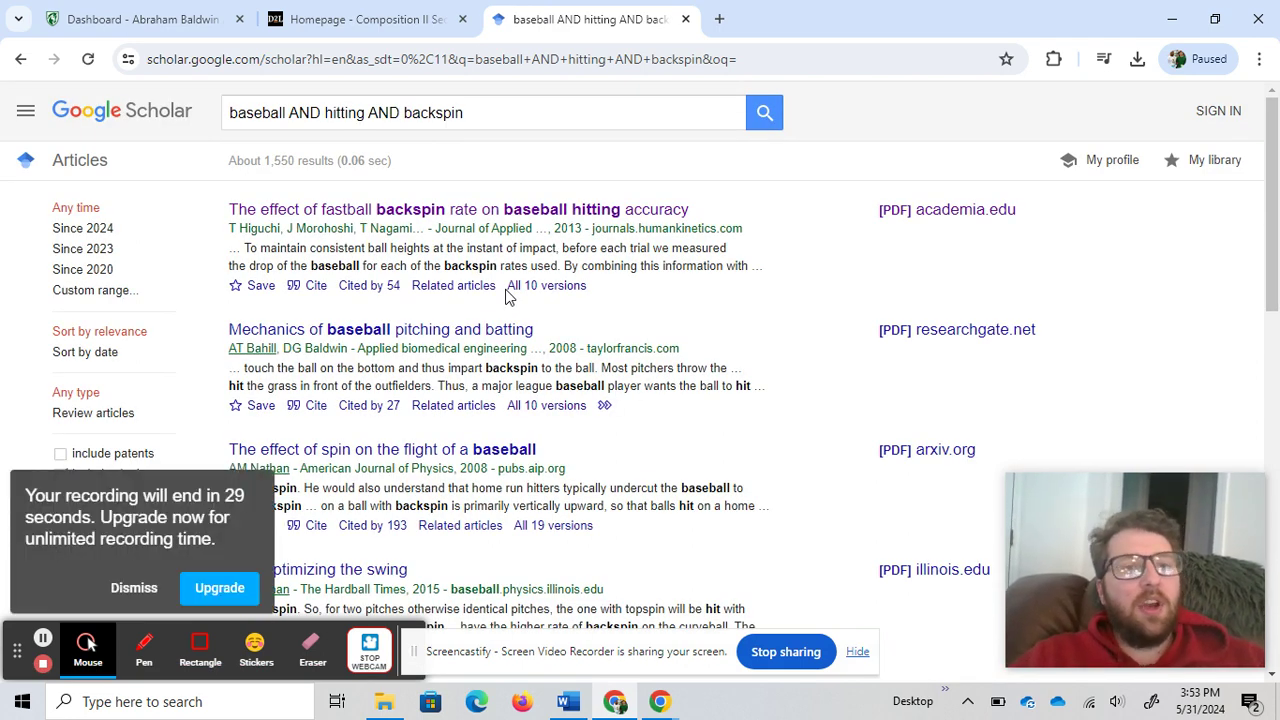
- View the citation formats for "The effect of fastball backspin rate on baseball hitting accuracy" and close them
{"action": "left_click", "coordinate": [137, 591]}
{"action": "left_click", "coordinate": [315, 287]}
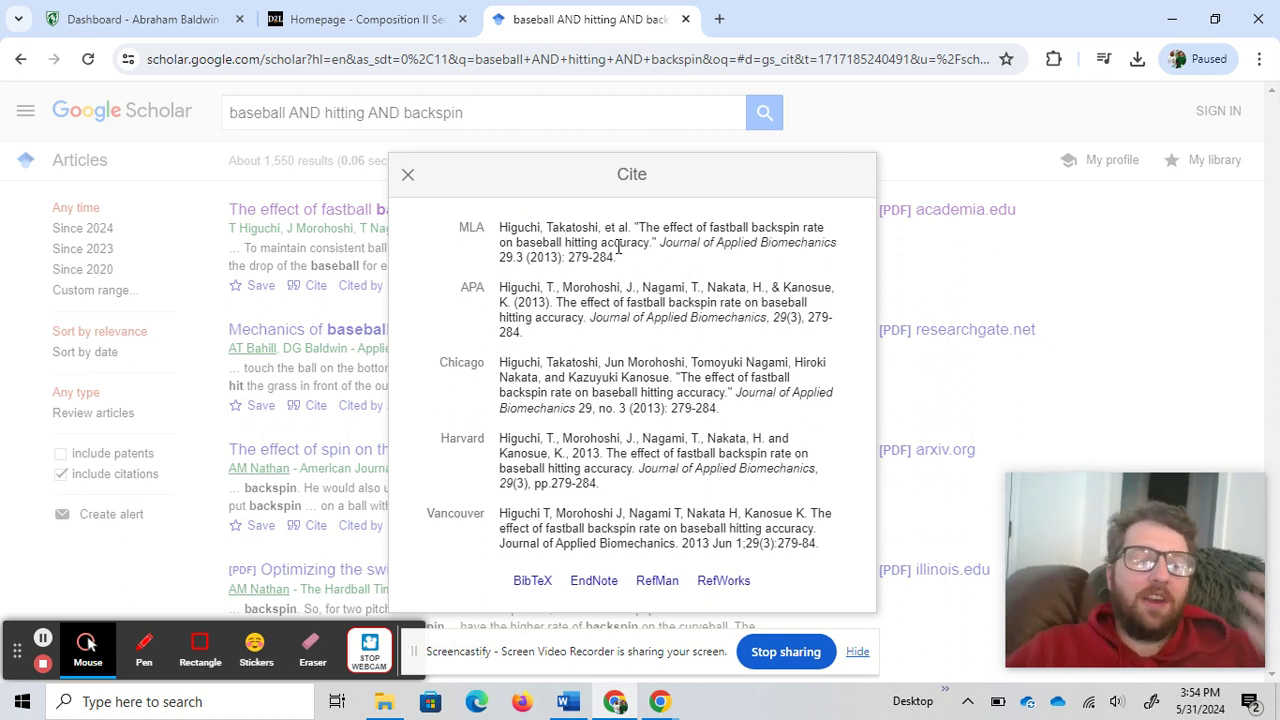
{"action": "left_click", "coordinate": [408, 175]}
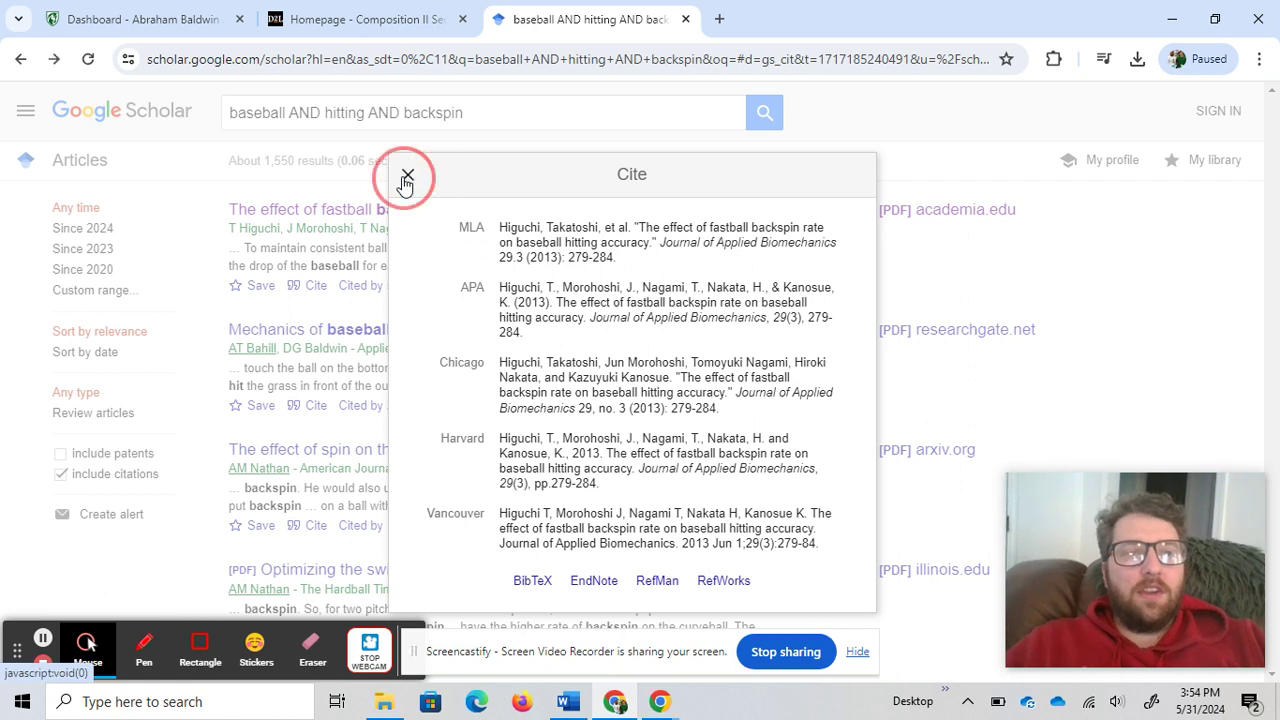